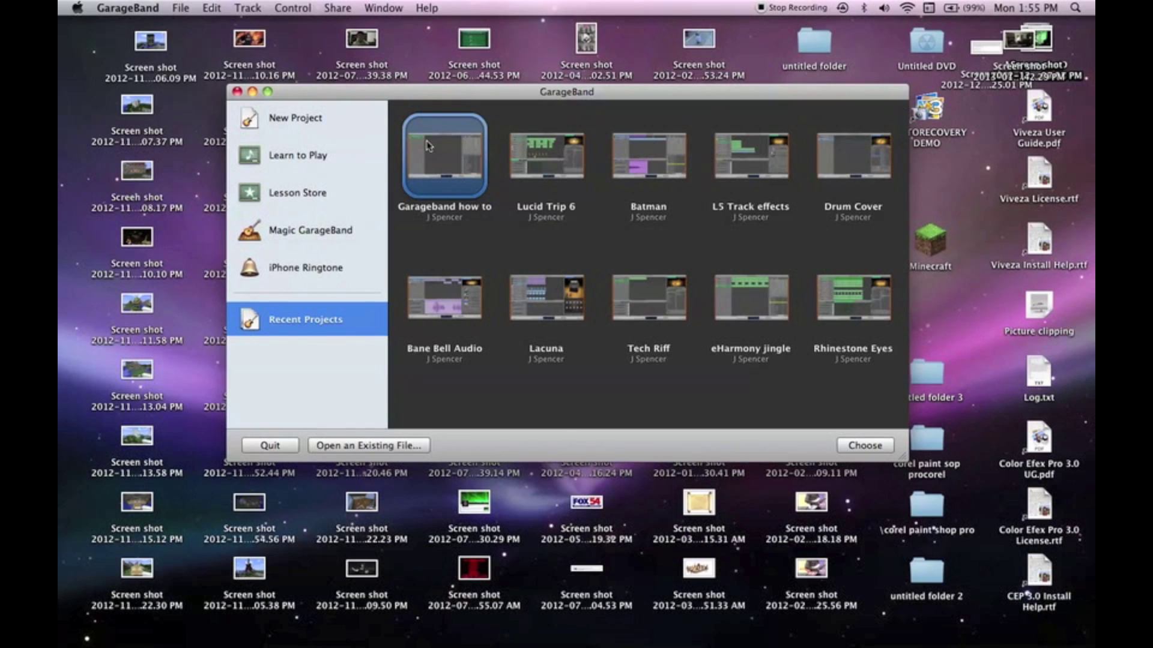
Step: Open the 'Garageband how to' project from the Recent Projects thumbnails
double_click(427, 146)
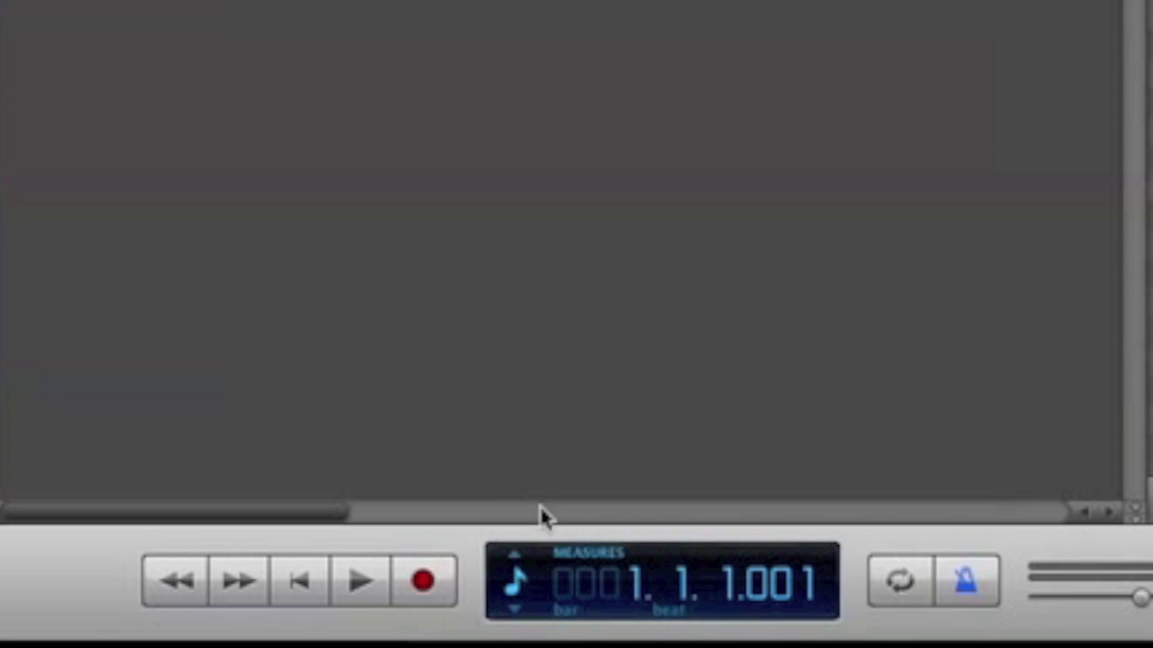
Step: Switch the LCD readout to Project mode, keeping the tempo at 120 and the time signature at 4/4
left_click(515, 581)
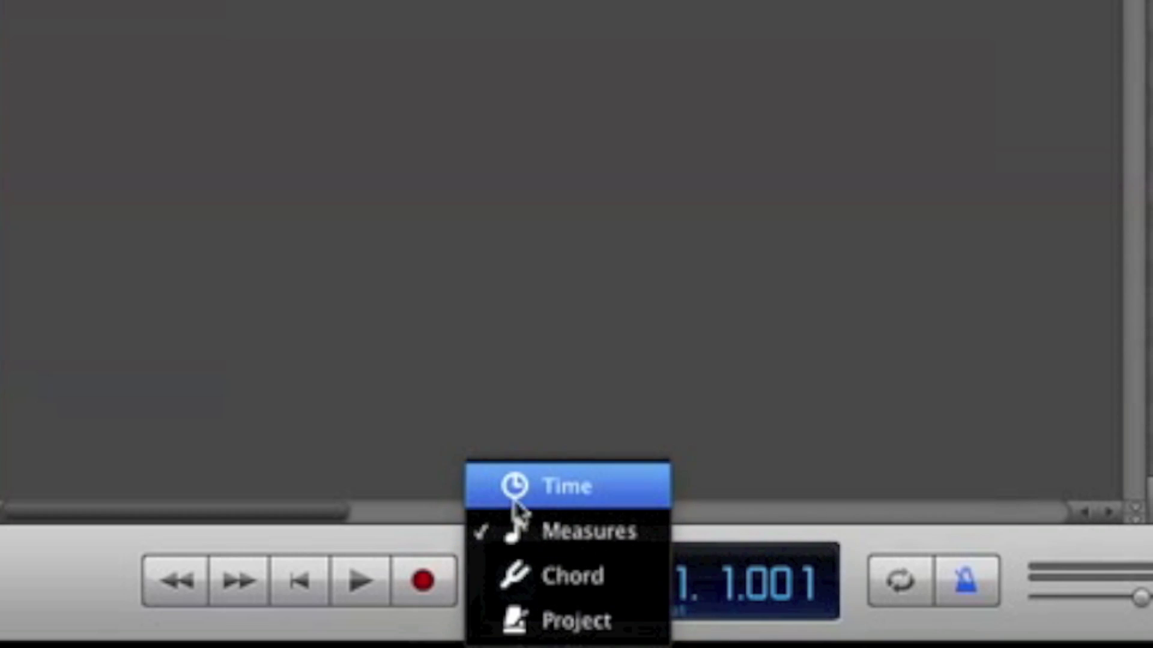
left_click(521, 618)
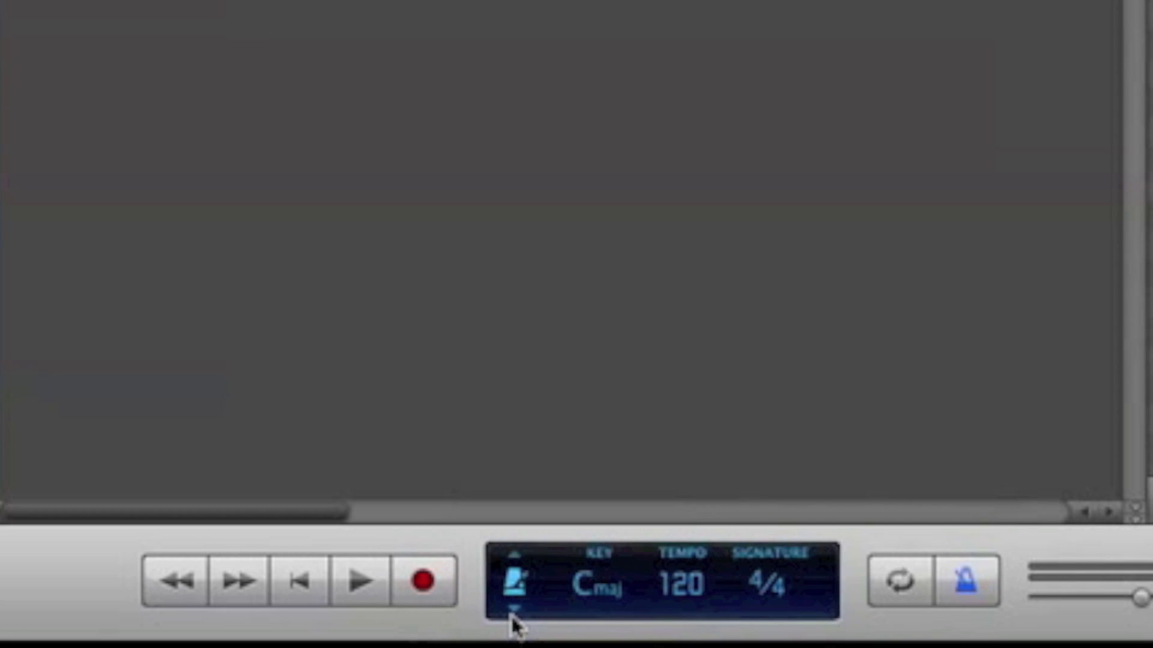
left_click(666, 602)
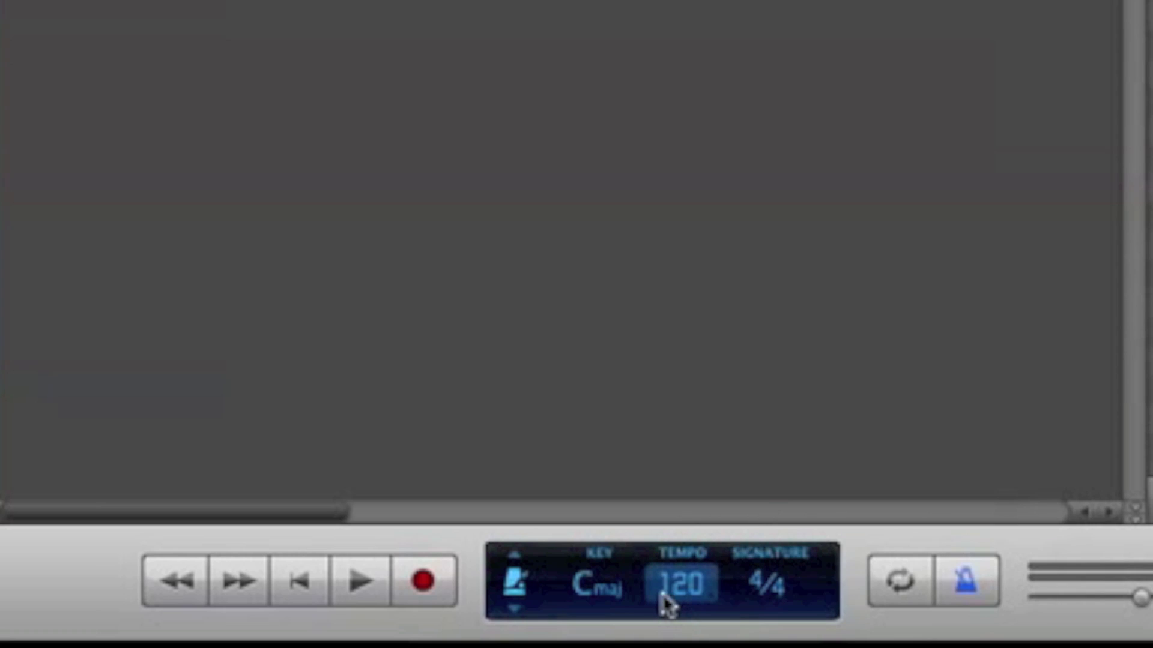
left_click(679, 599)
left_click_drag(707, 597, 733, 505)
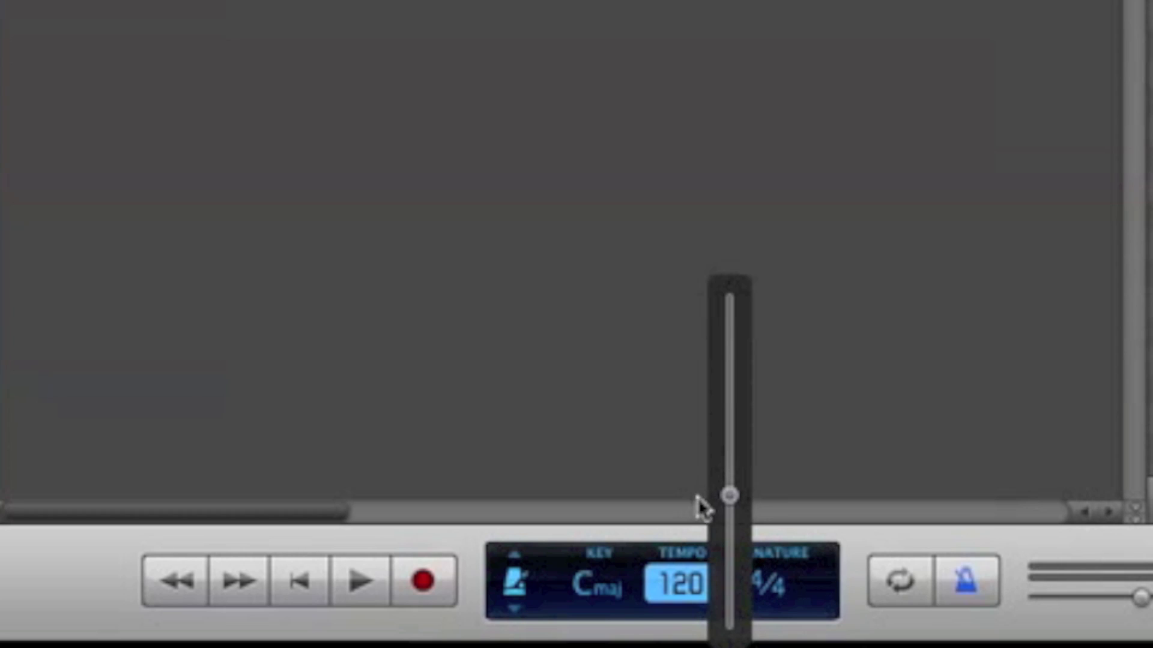
left_click(758, 582)
left_click(761, 584)
left_click(761, 583)
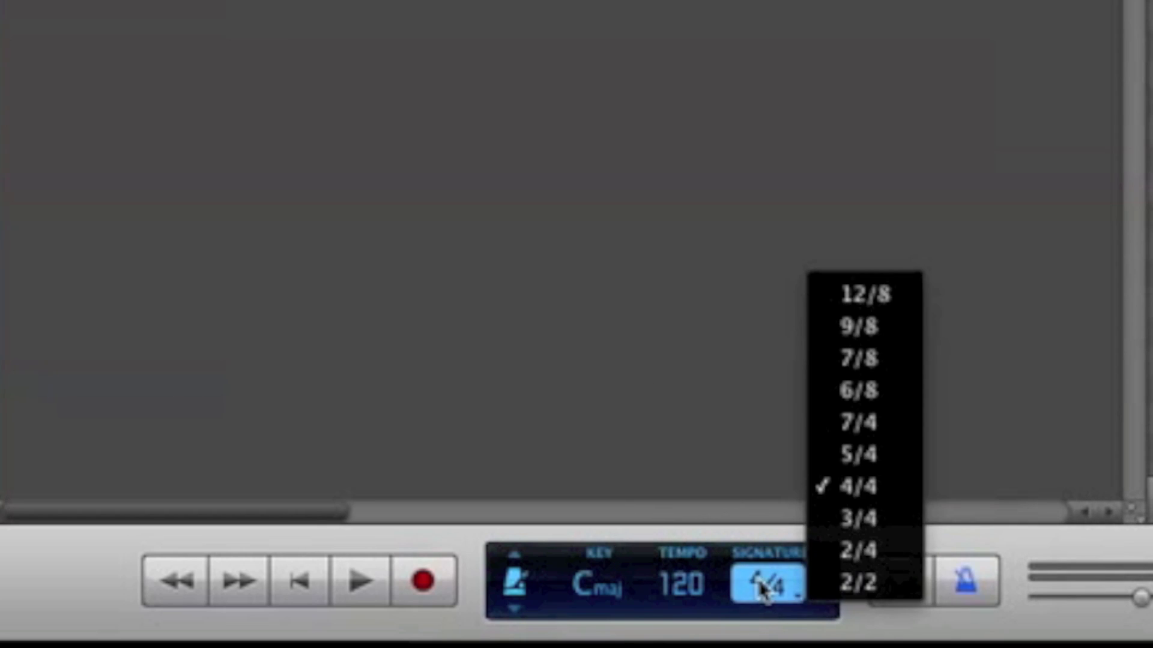
left_click(816, 494)
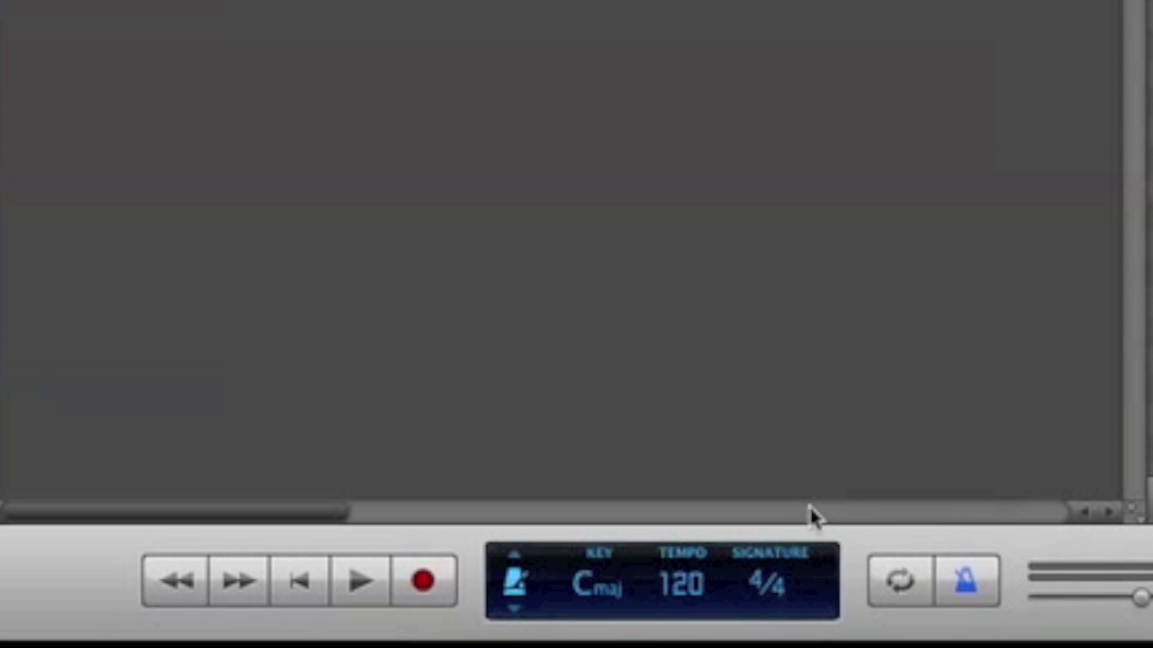
key("XF86AudioLowerVolume")
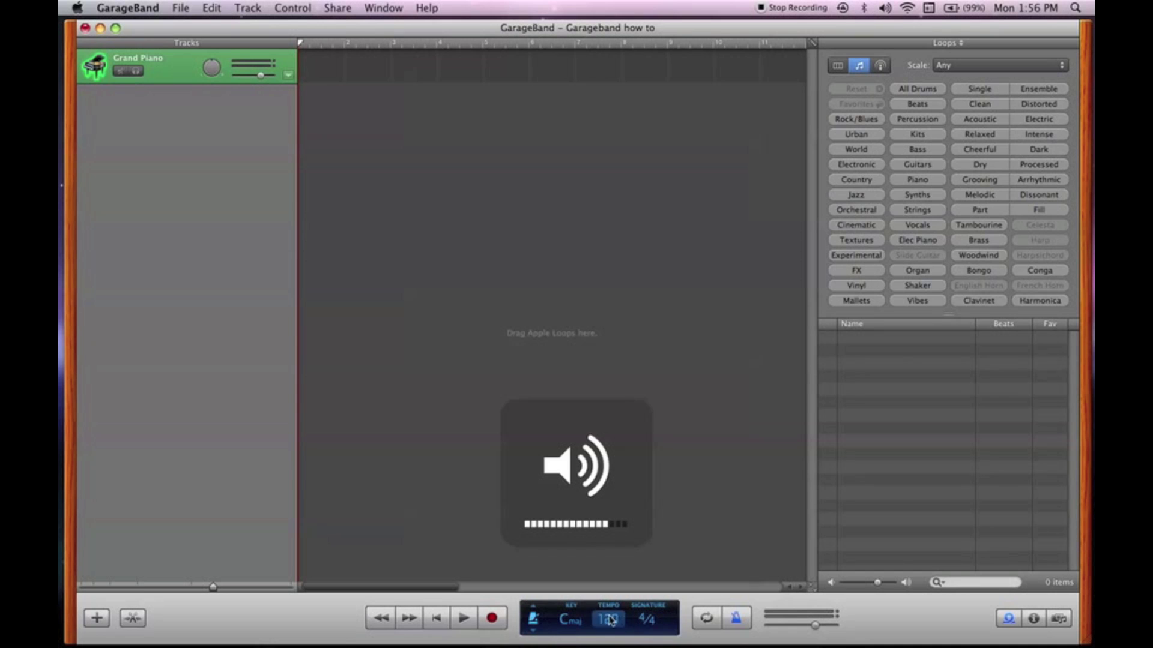
left_click(462, 618)
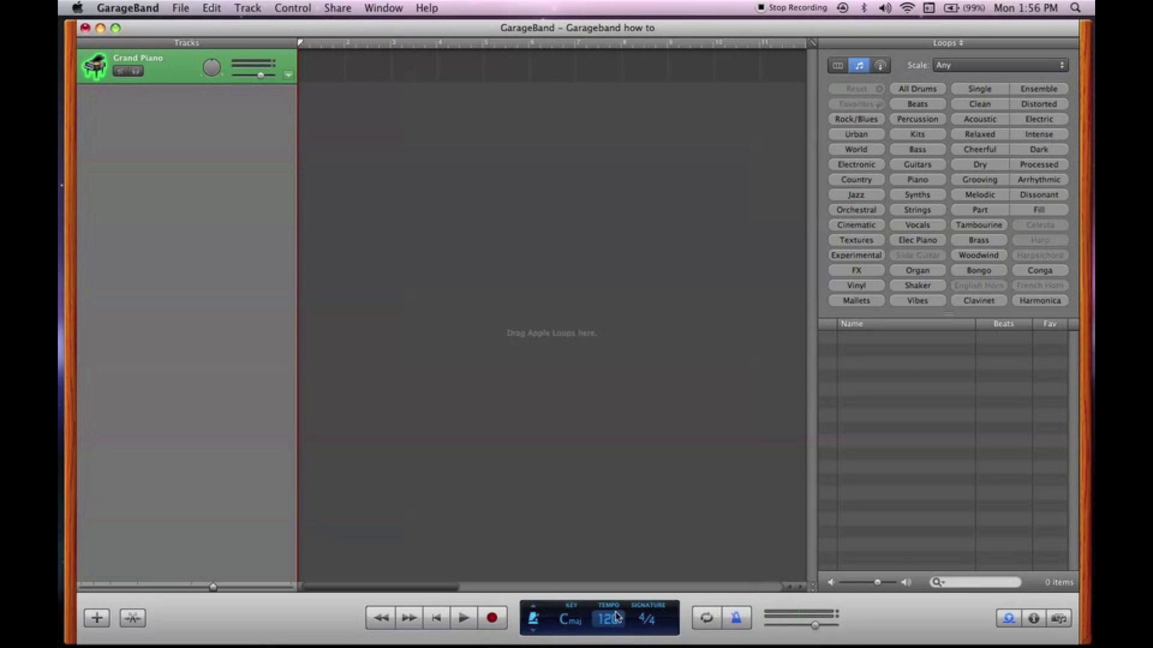
left_click(645, 618)
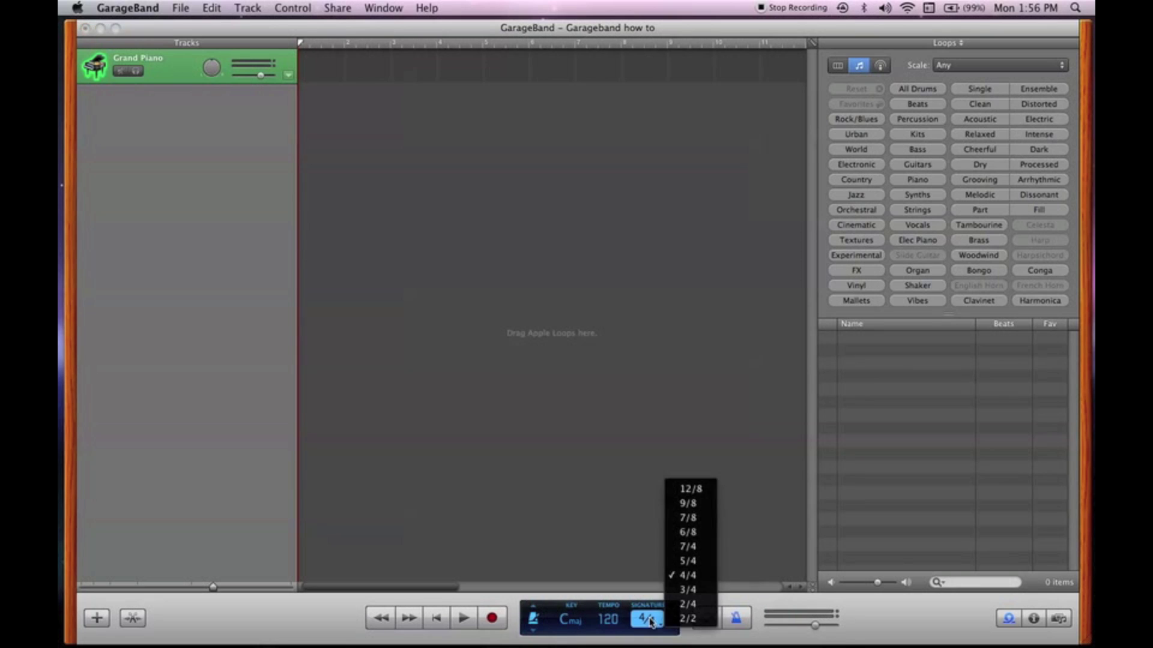
left_click(684, 590)
left_click(466, 622)
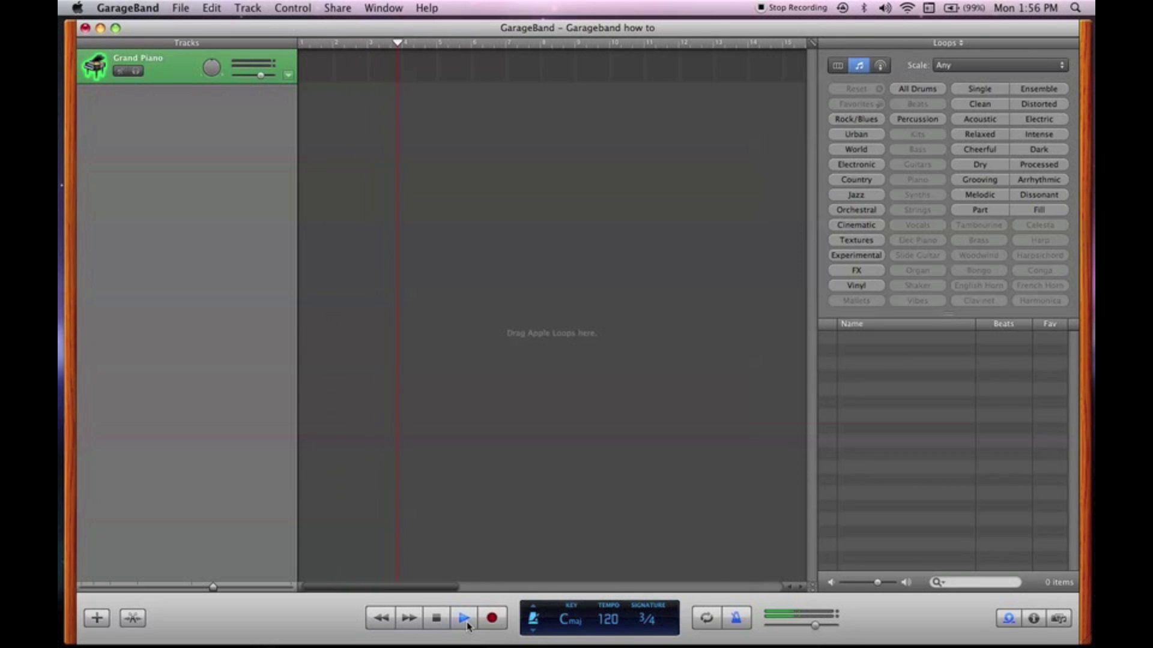
left_click(646, 618)
left_click(690, 560)
left_click(436, 618)
left_click(628, 610)
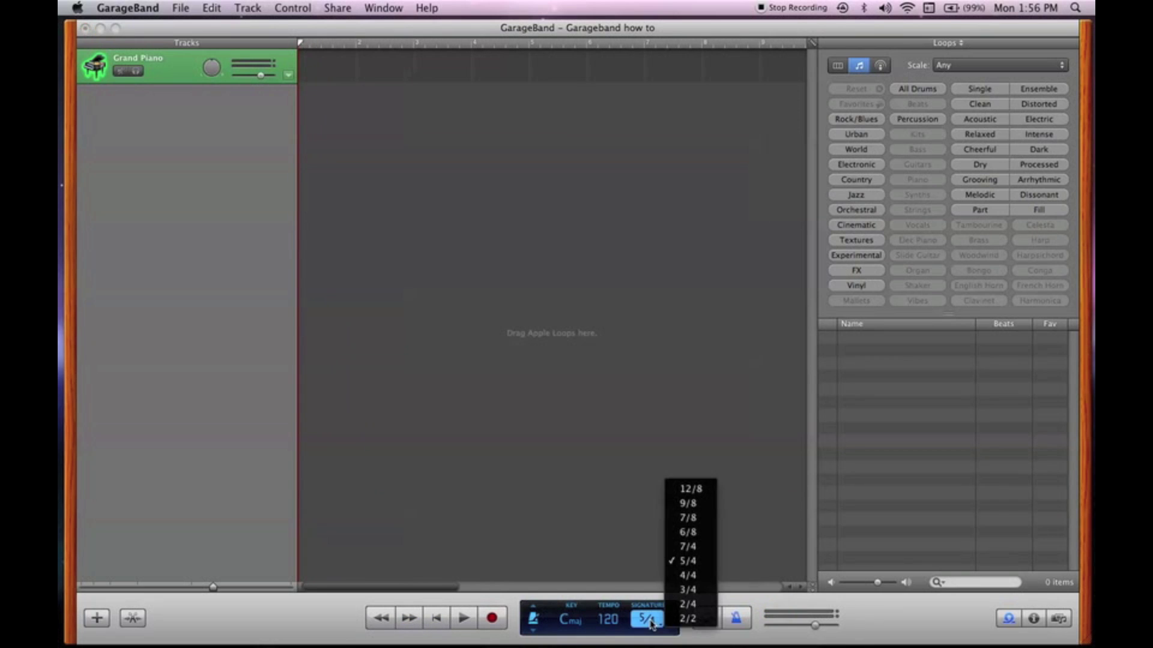
left_click(680, 582)
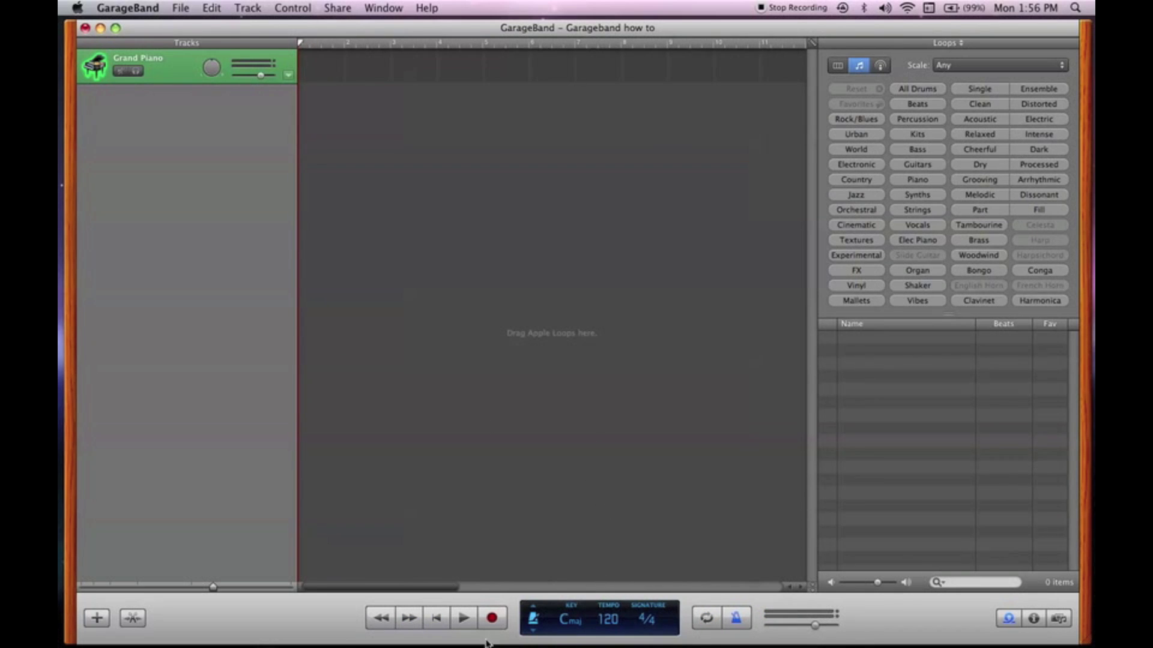
left_click(631, 621)
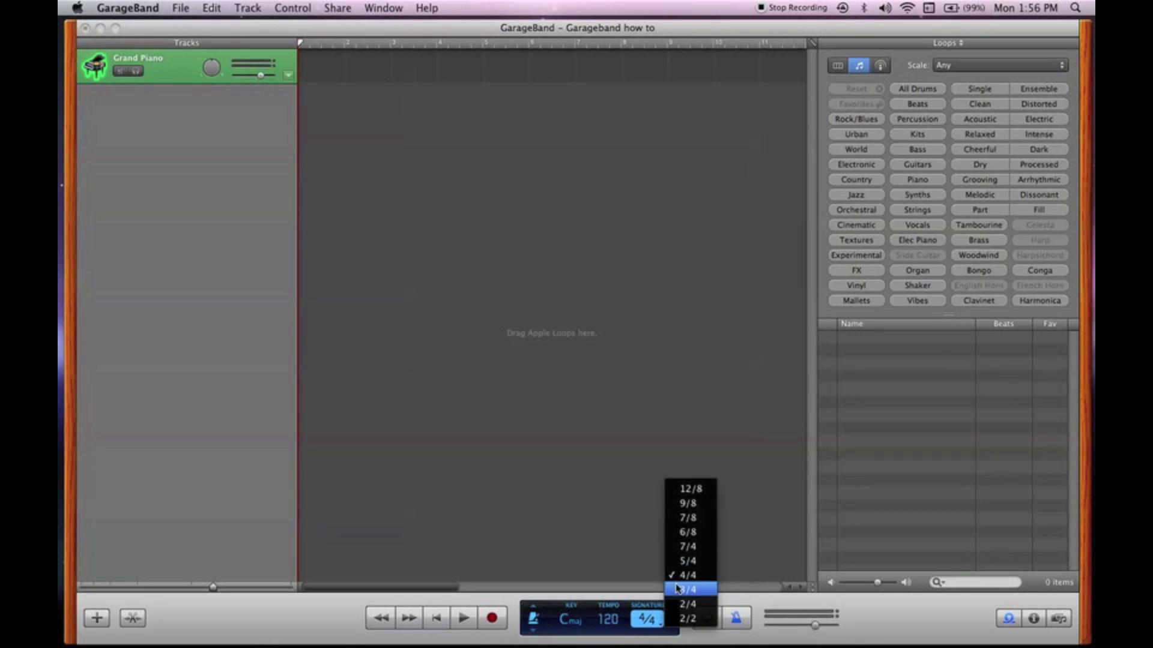
left_click(438, 619)
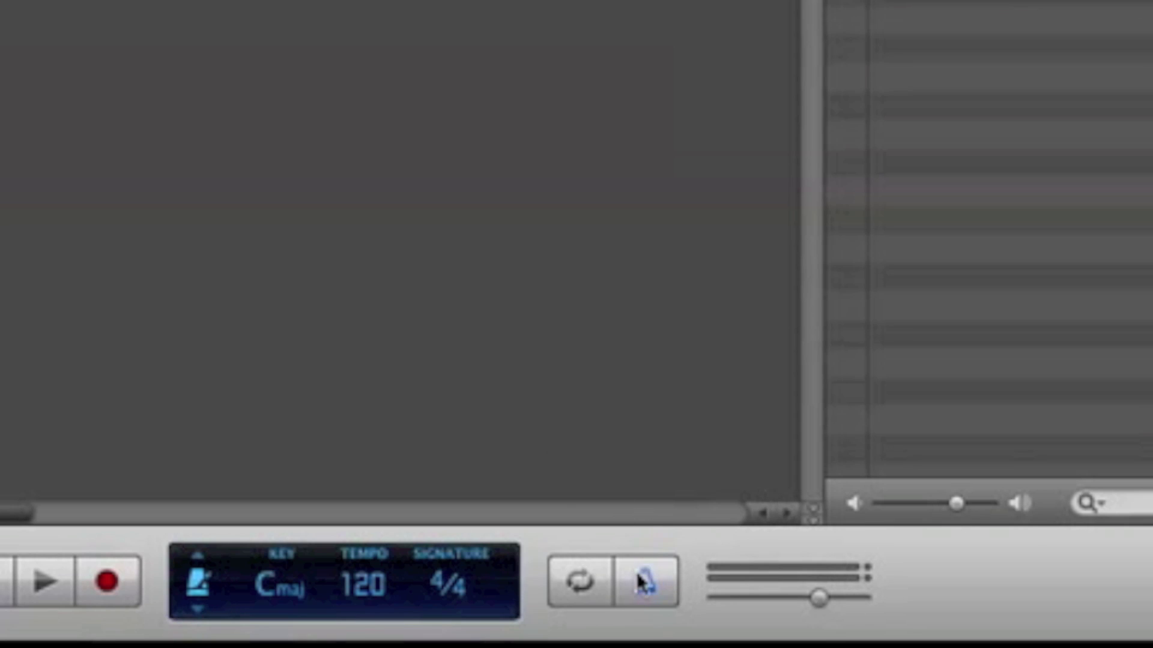
left_click(642, 581)
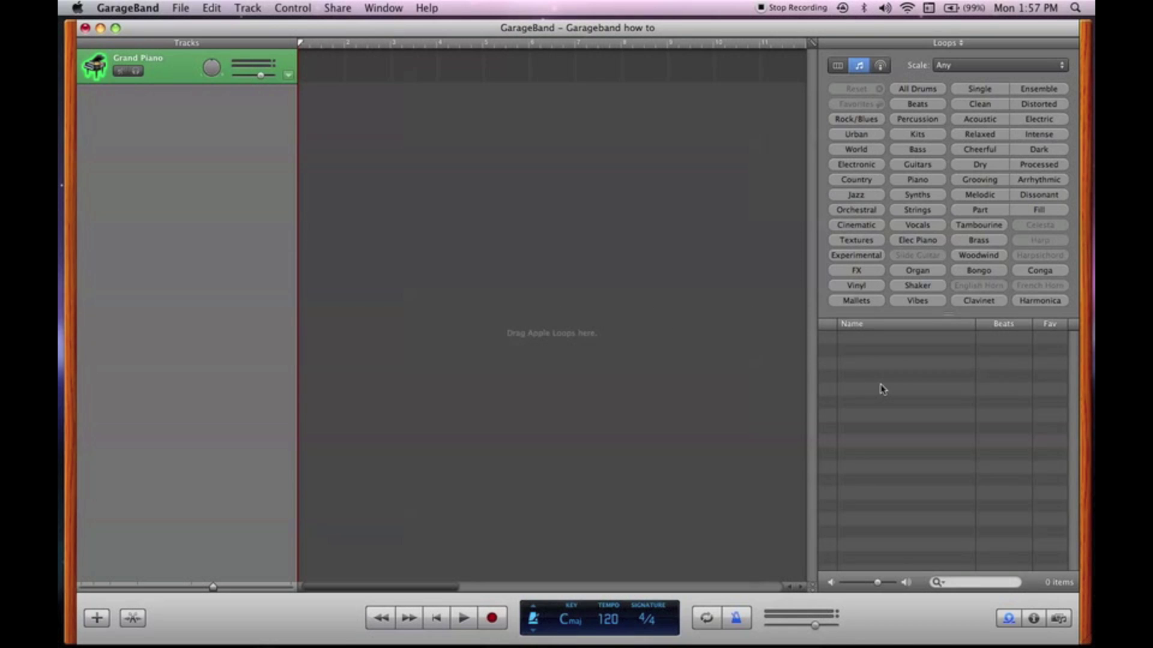
left_click(1033, 618)
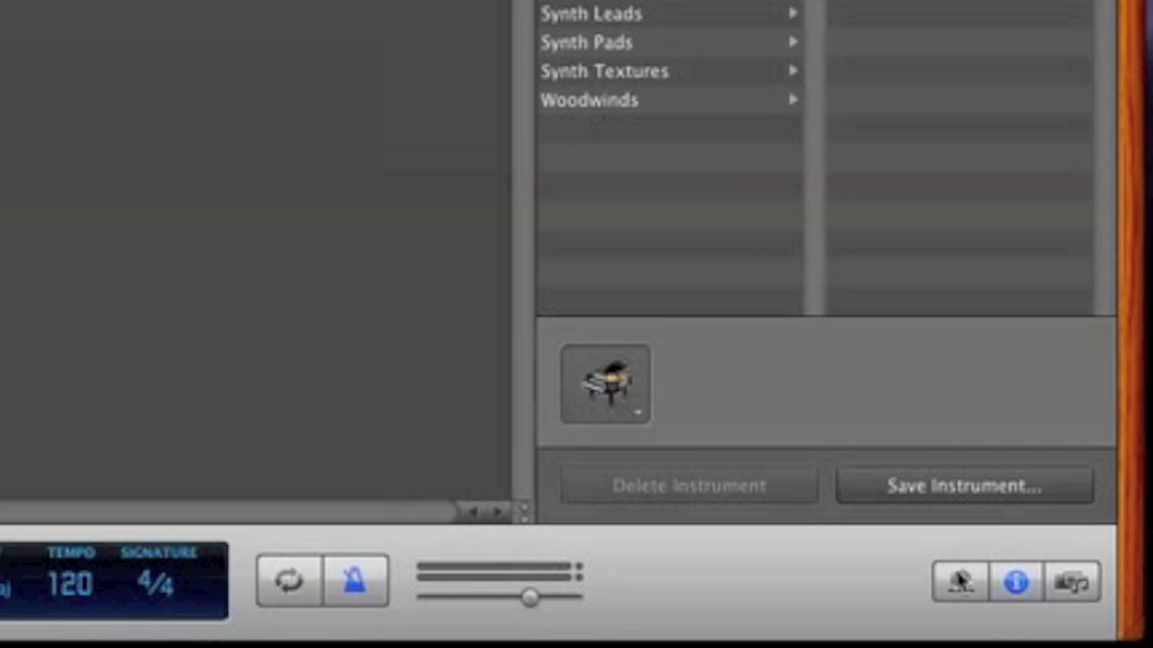
left_click(959, 581)
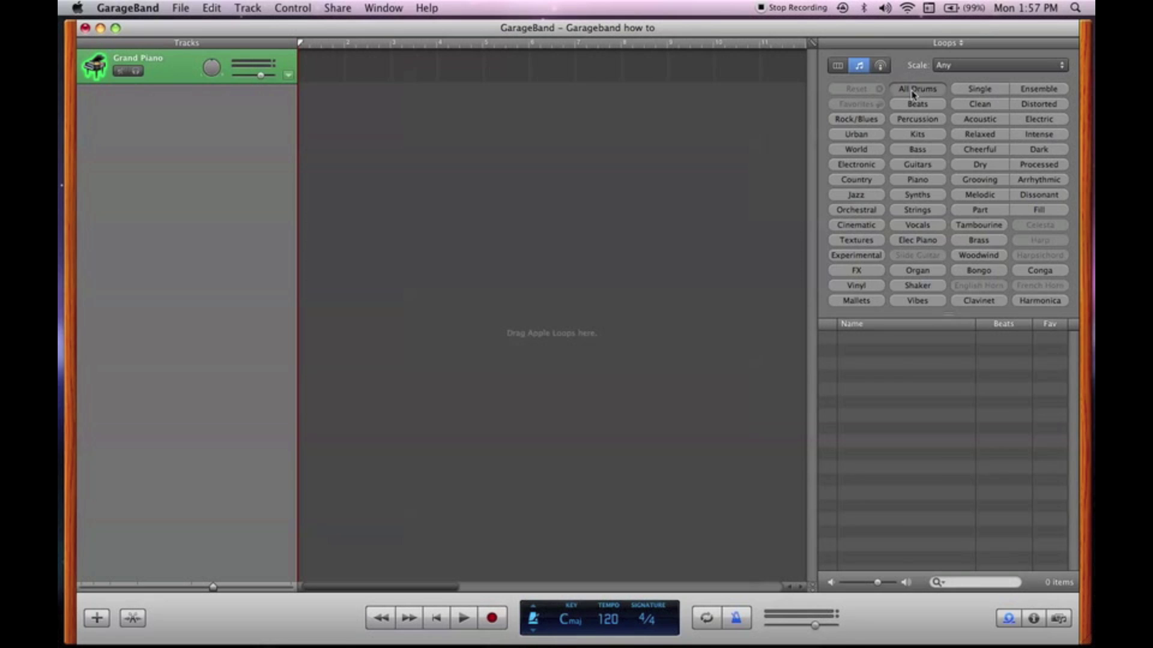
Step: Filter loops to All Drums and place Club Dance Beat 024 at bar 1 on a new Beats track, then play it
left_click(913, 90)
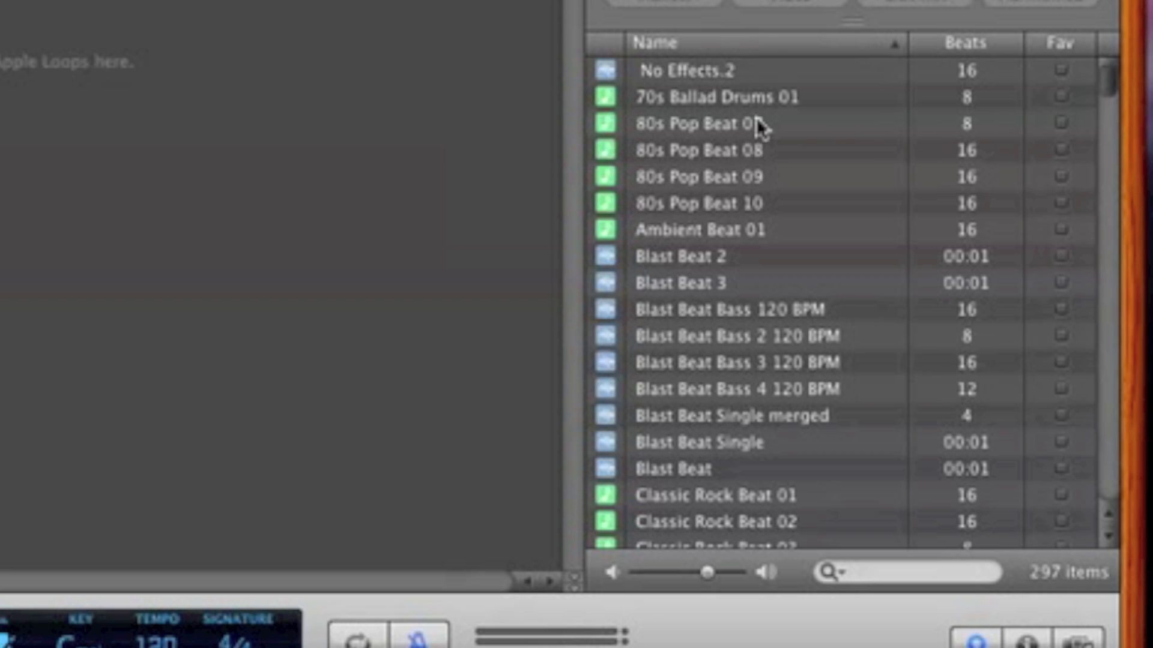
scroll(900, 363, "down", 1)
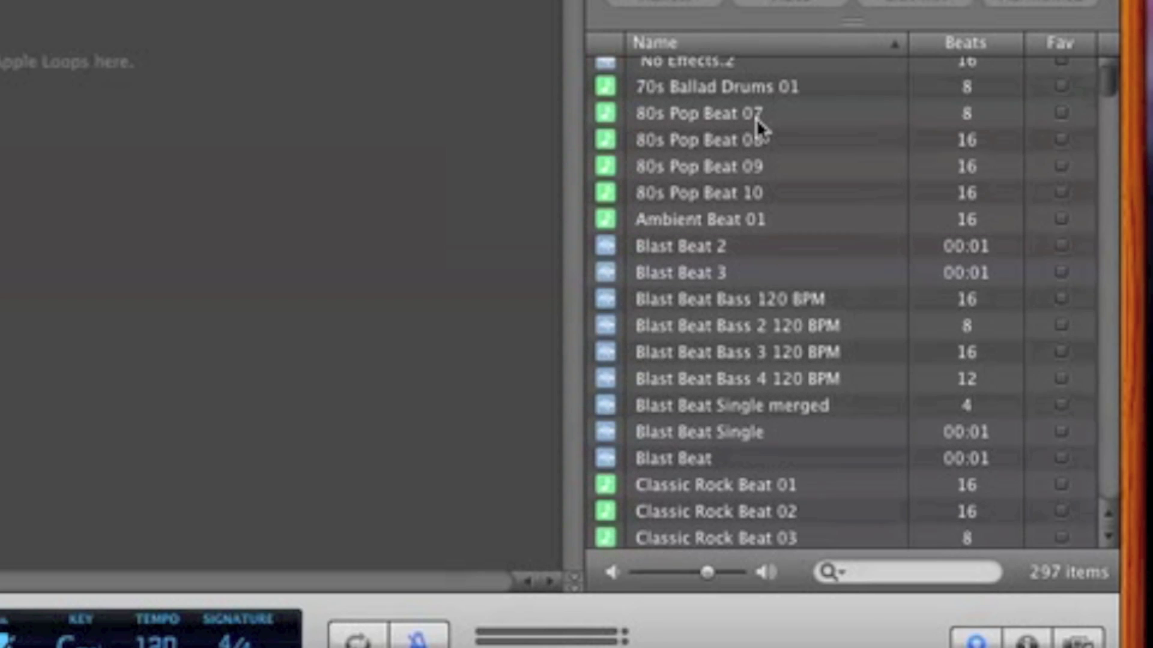
scroll(720, 198, "down", 9)
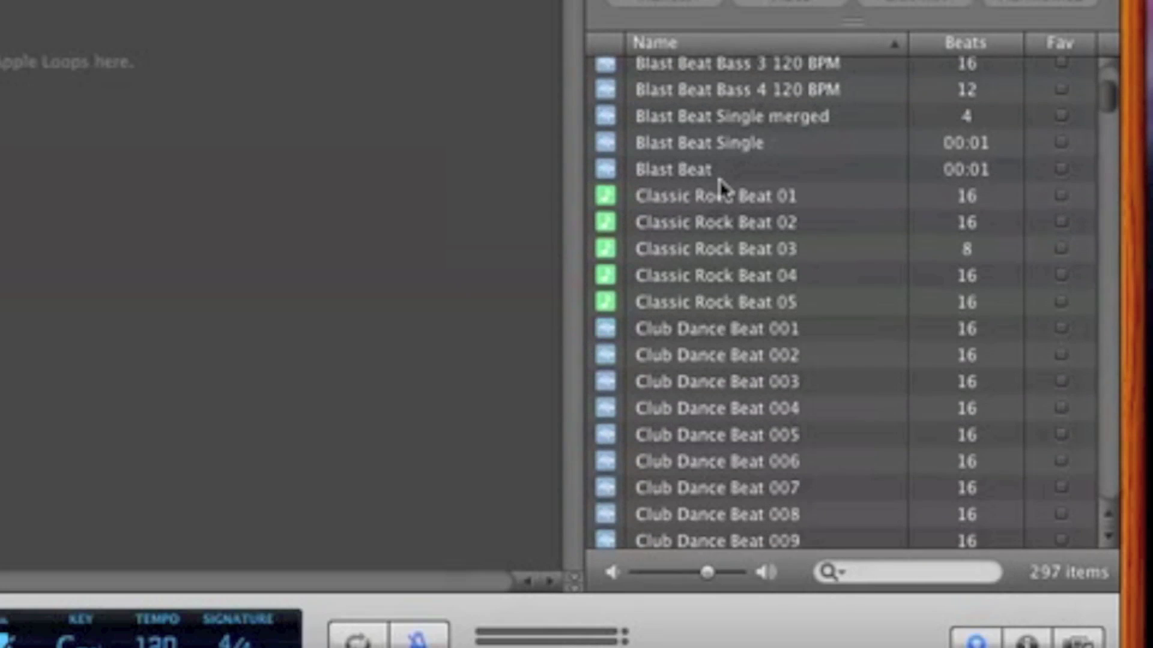
scroll(719, 181, "down", 5)
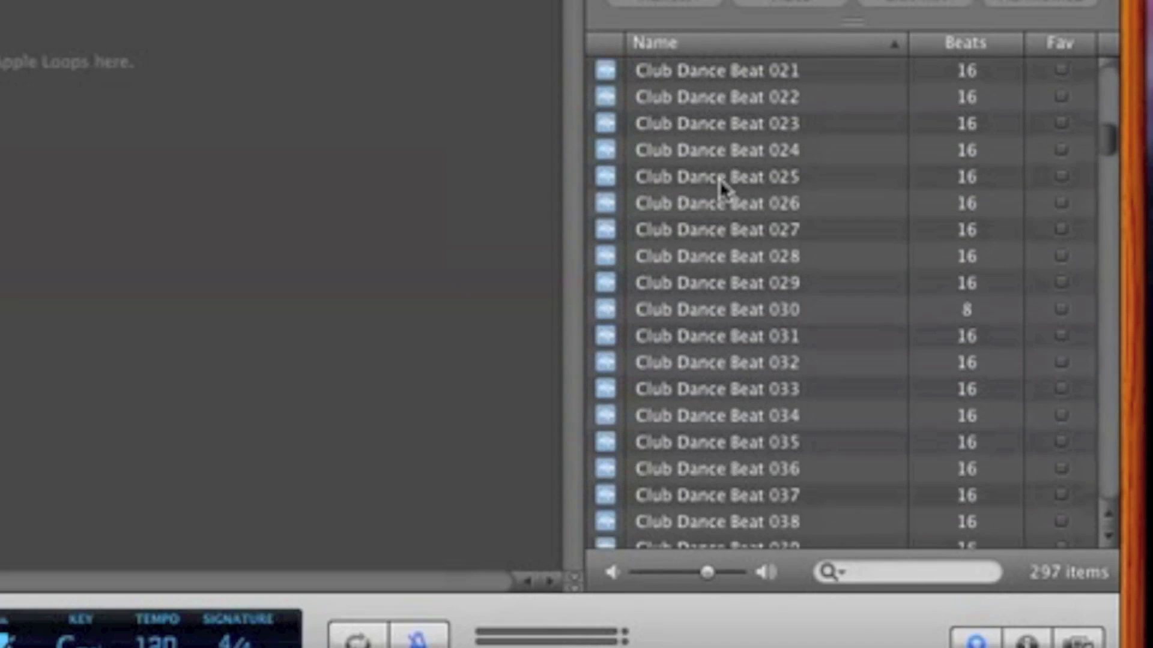
left_click(719, 179)
left_click(684, 152)
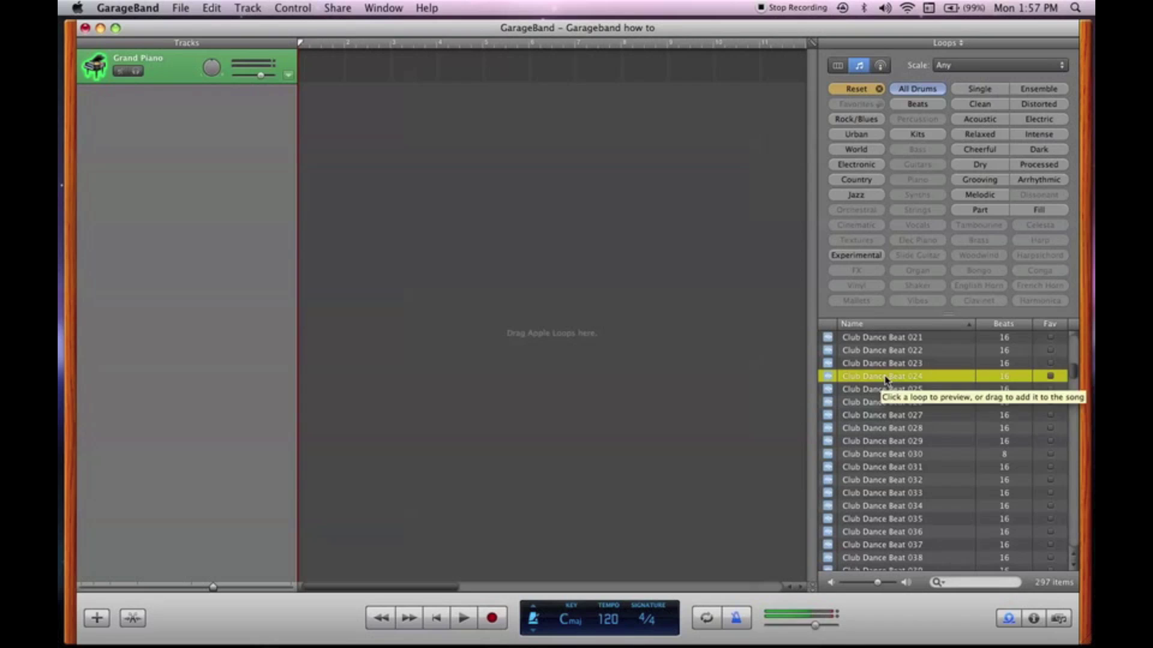
left_click_drag(683, 149, 17, 0)
left_click_drag(542, 195, 338, 123)
left_click_drag(443, 413, 451, 453)
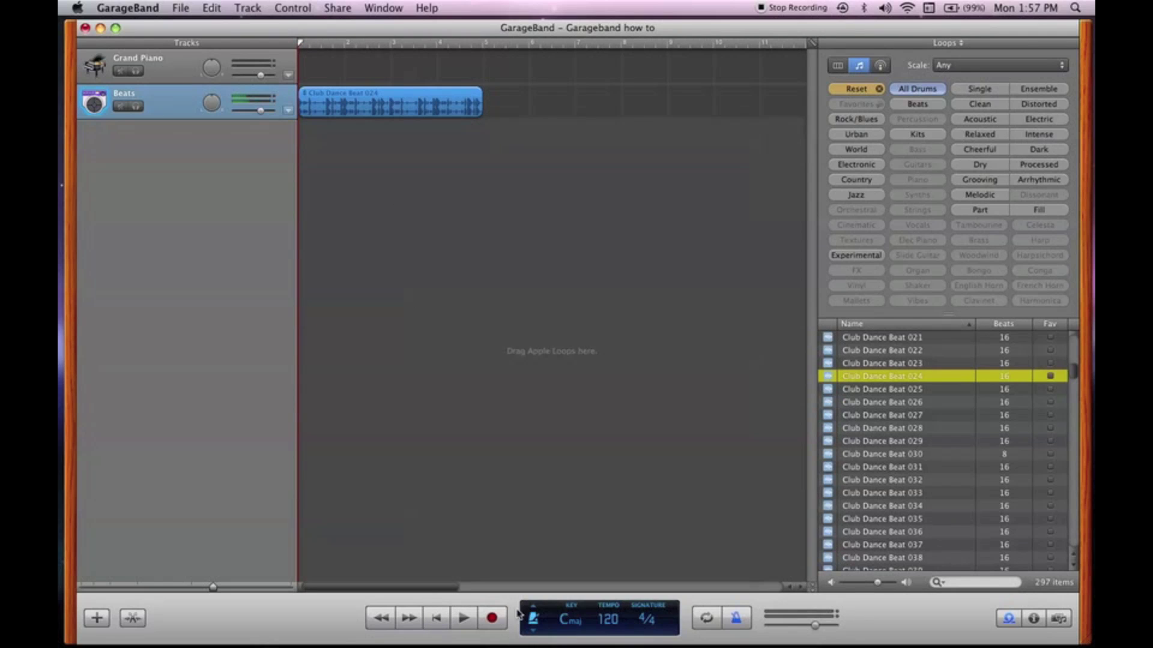
left_click(462, 619)
Step: Preview the drums from the start, then trim the Club Dance Beat 024 region to about one bar
key("XF86AudioLowerVolume")
left_click(463, 620)
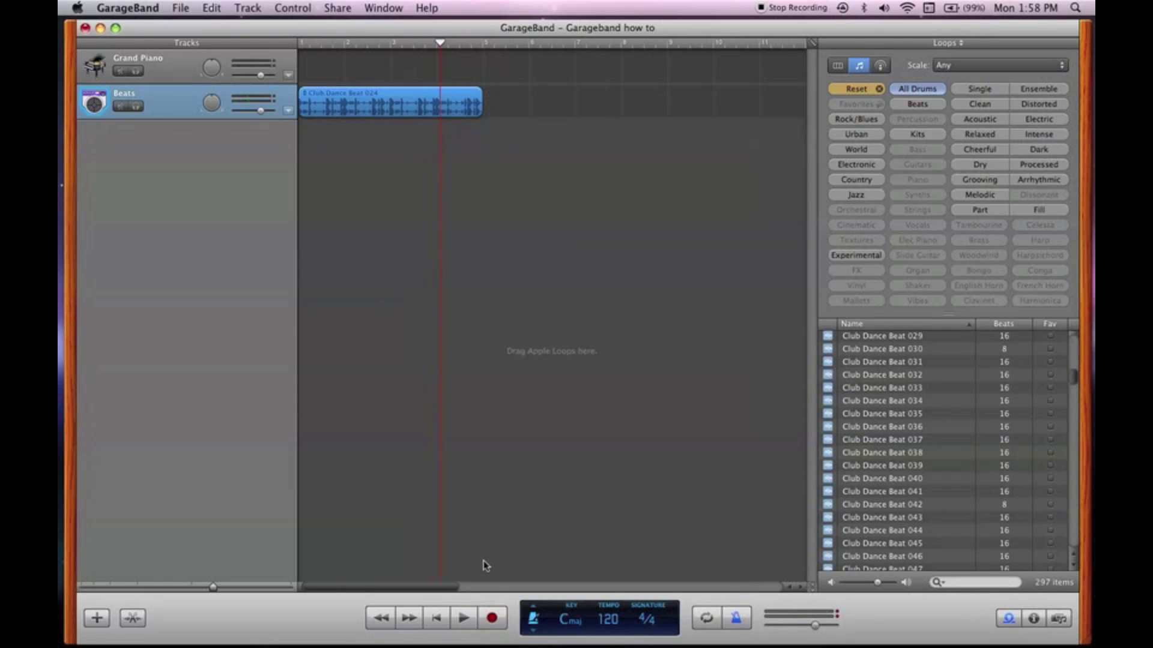
left_click(437, 619)
left_click(473, 613)
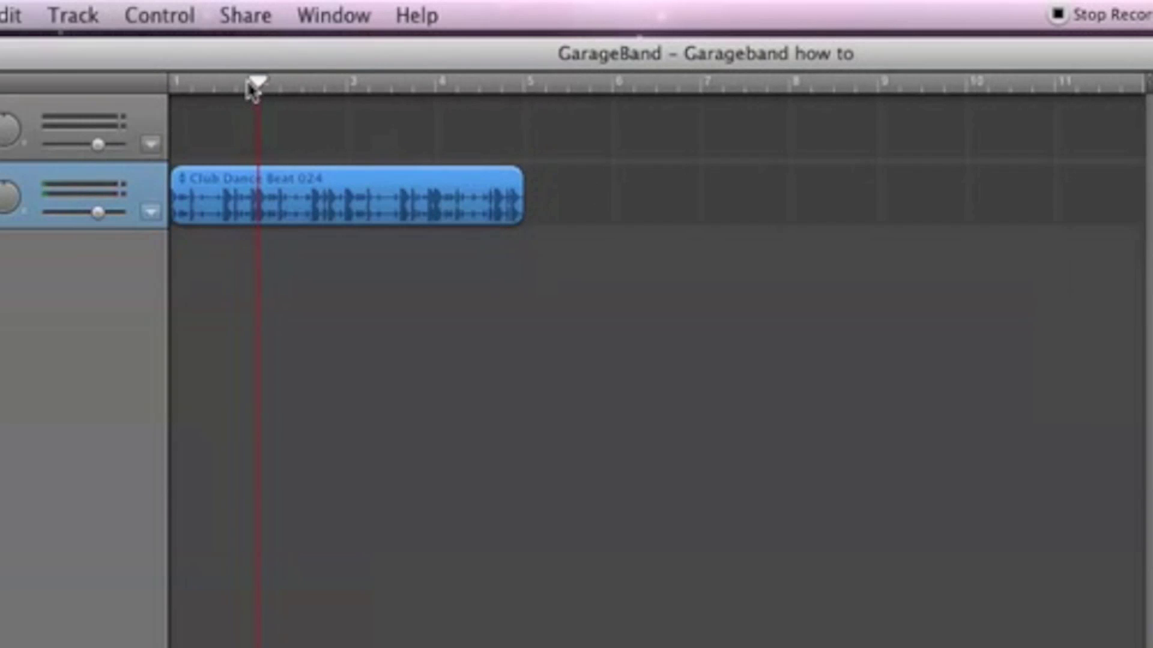
left_click(178, 85)
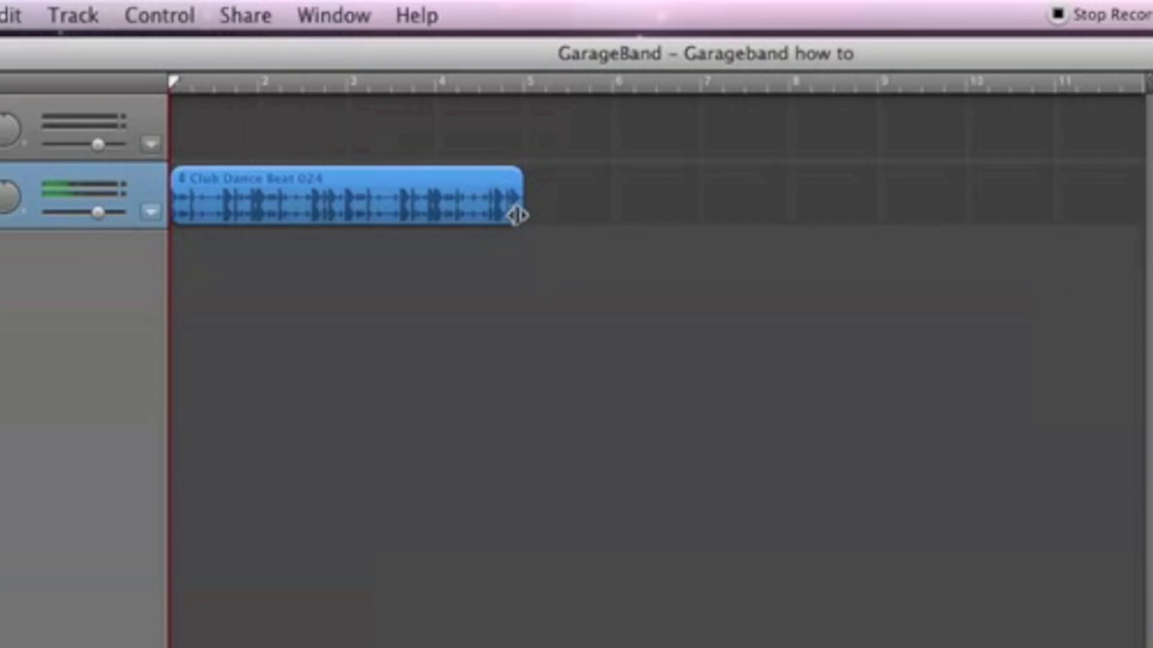
left_click_drag(517, 214, 260, 241)
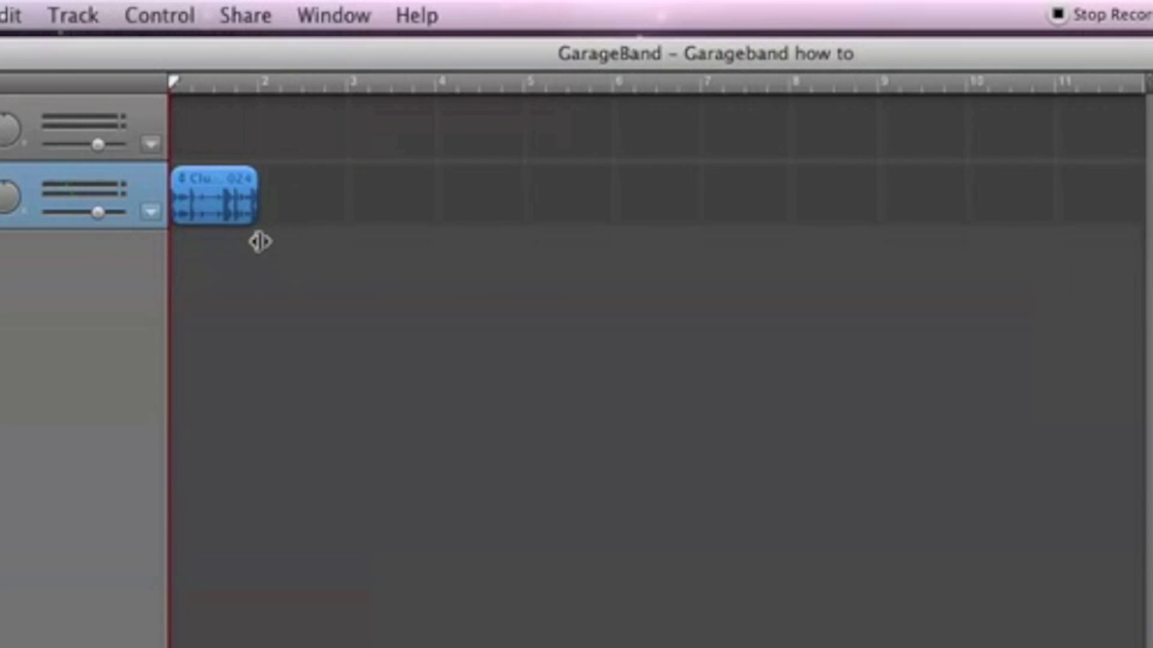
left_click(257, 84)
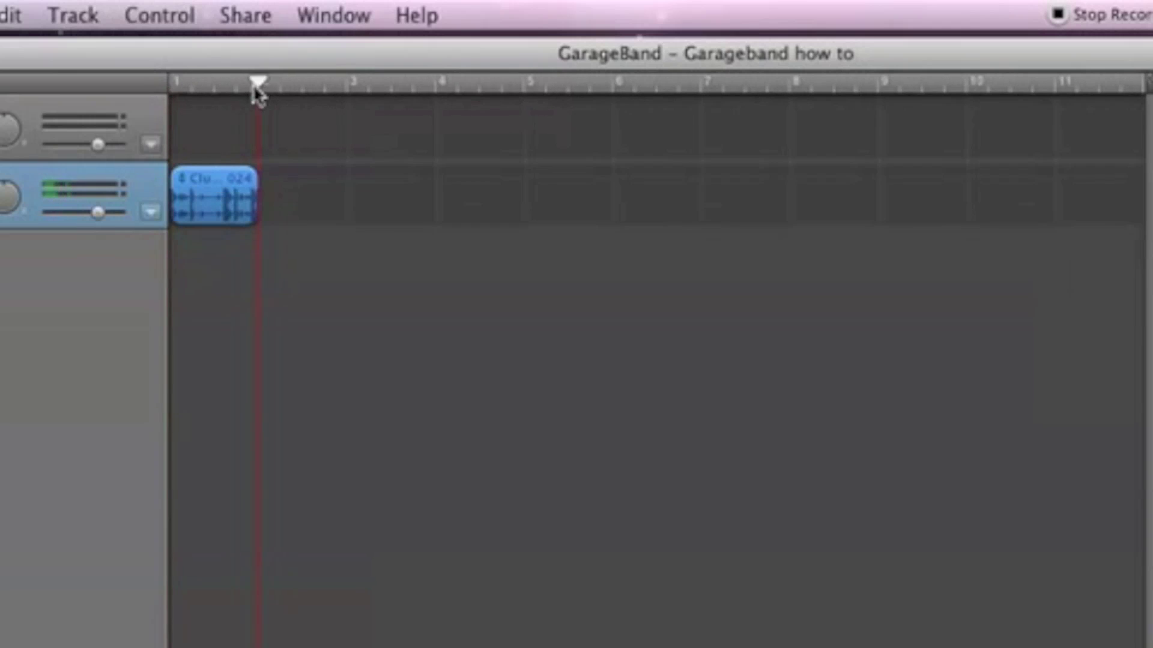
left_click(174, 85)
left_click(259, 85)
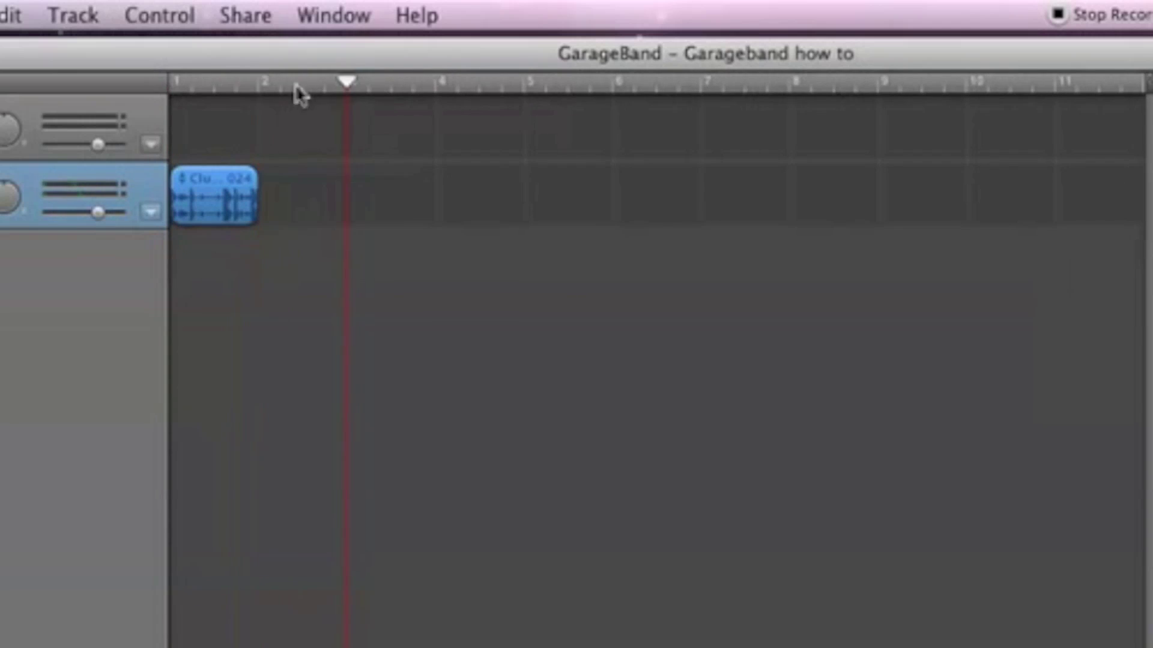
left_click(350, 88)
left_click(259, 87)
left_click(192, 89)
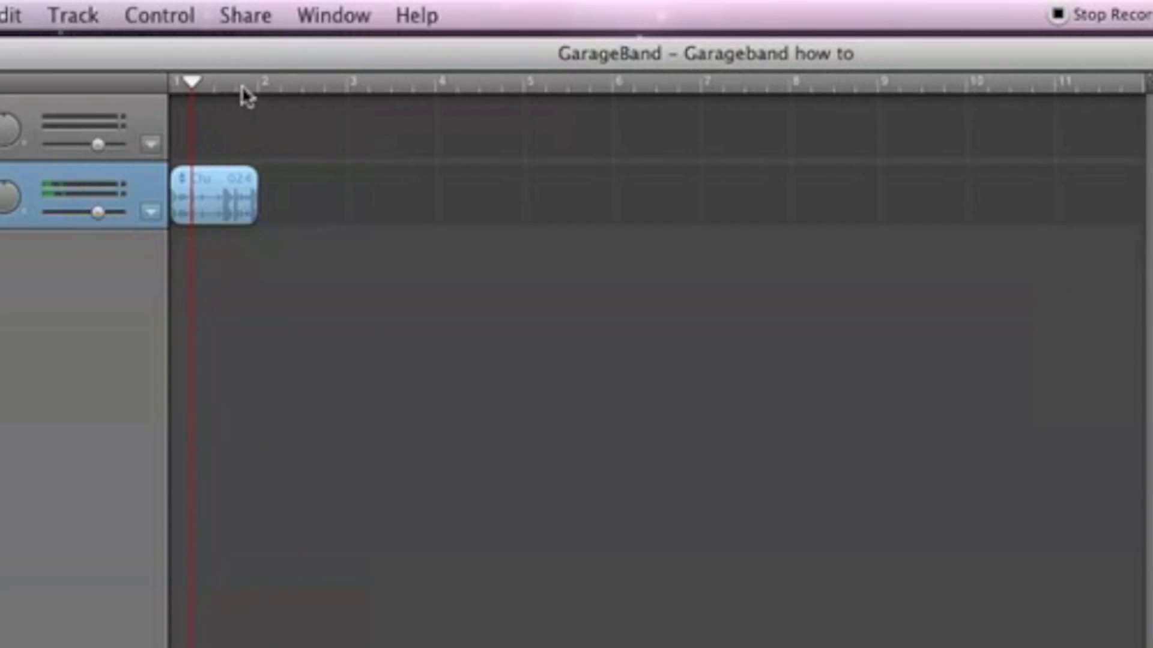
left_click(238, 87)
left_click(193, 87)
left_click(214, 87)
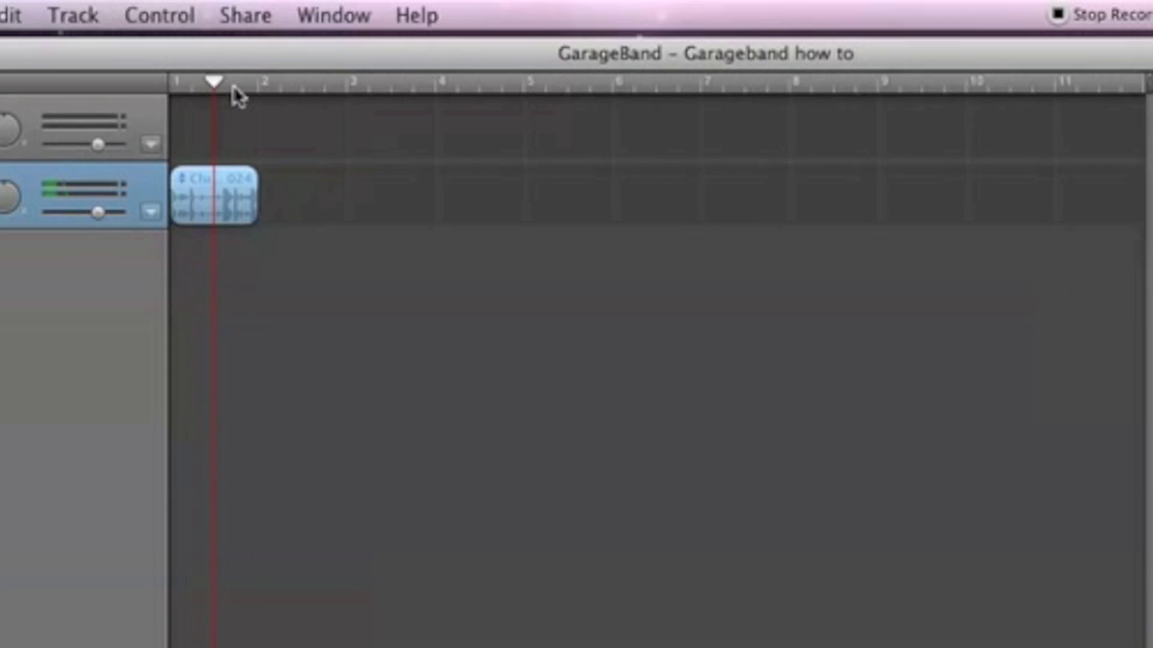
left_click(236, 87)
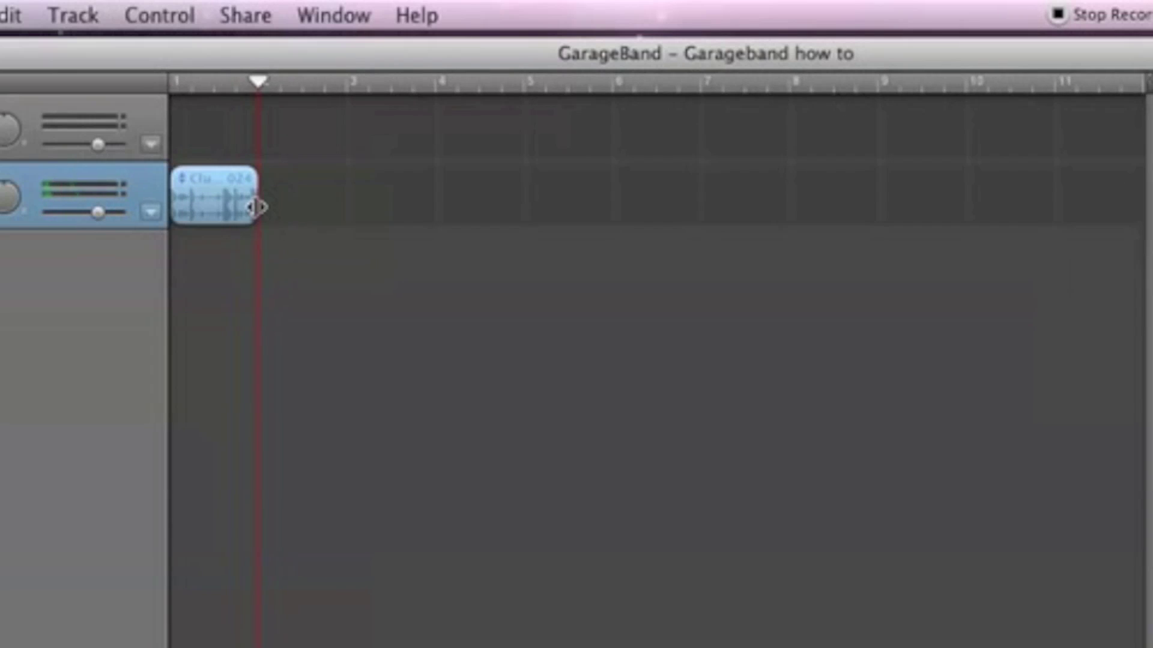
mouse_move(256, 207)
left_mouse_down()
mouse_move(278, 207)
mouse_move(256, 207)
left_mouse_up()
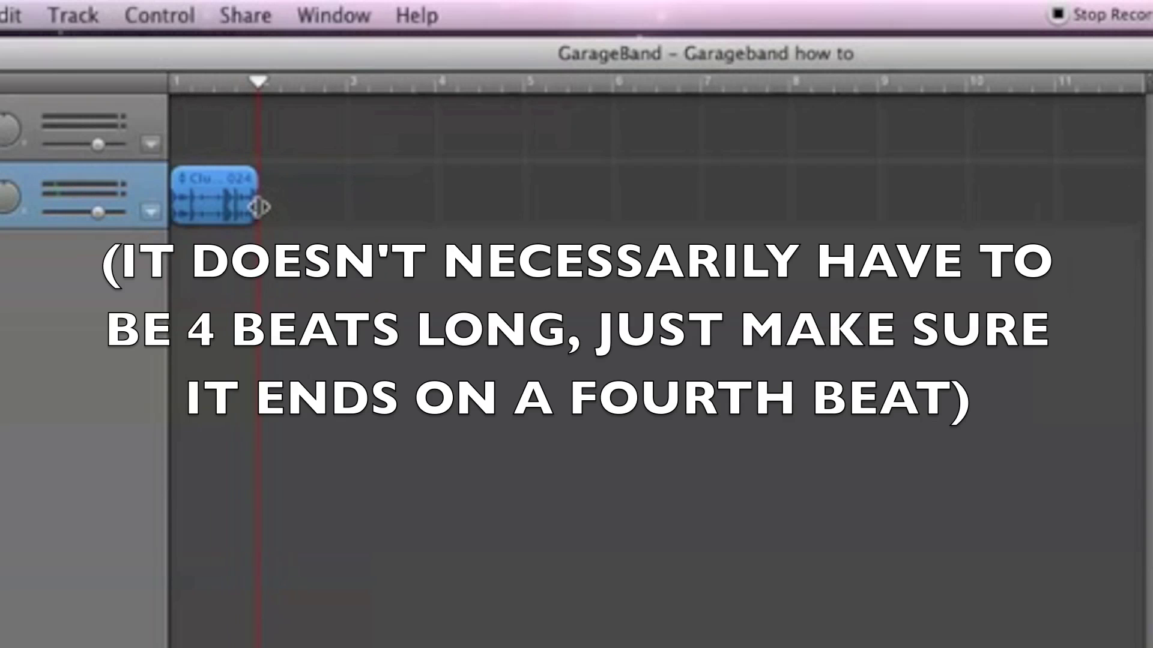
left_click(343, 79)
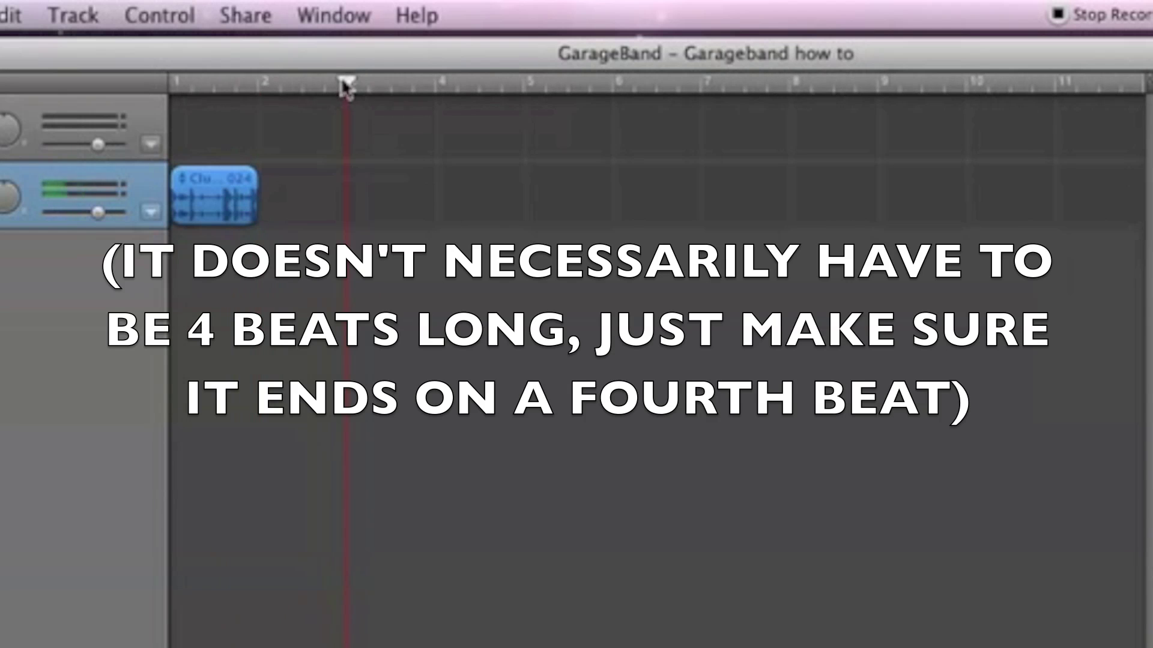
left_click(257, 83)
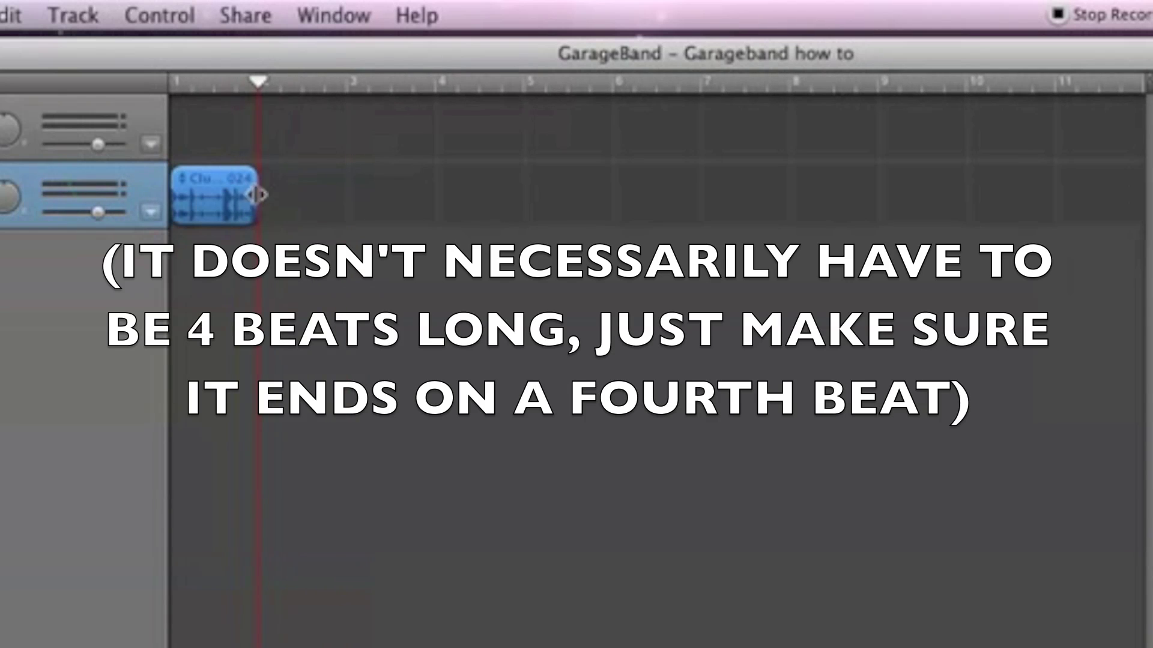
mouse_move(257, 204)
left_mouse_down()
mouse_move(300, 200)
mouse_move(257, 204)
left_mouse_up()
left_click(174, 84)
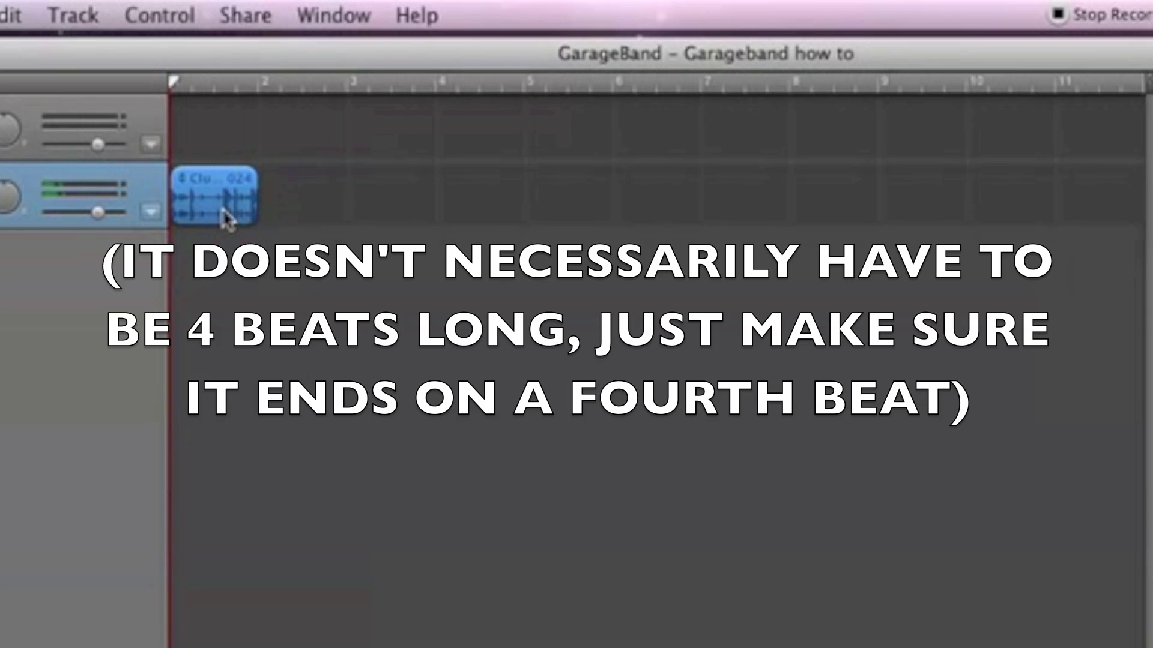
Step: Loop the one-bar Club Dance Beat 024 region out to about nine bars, previewing with Space
key("space")
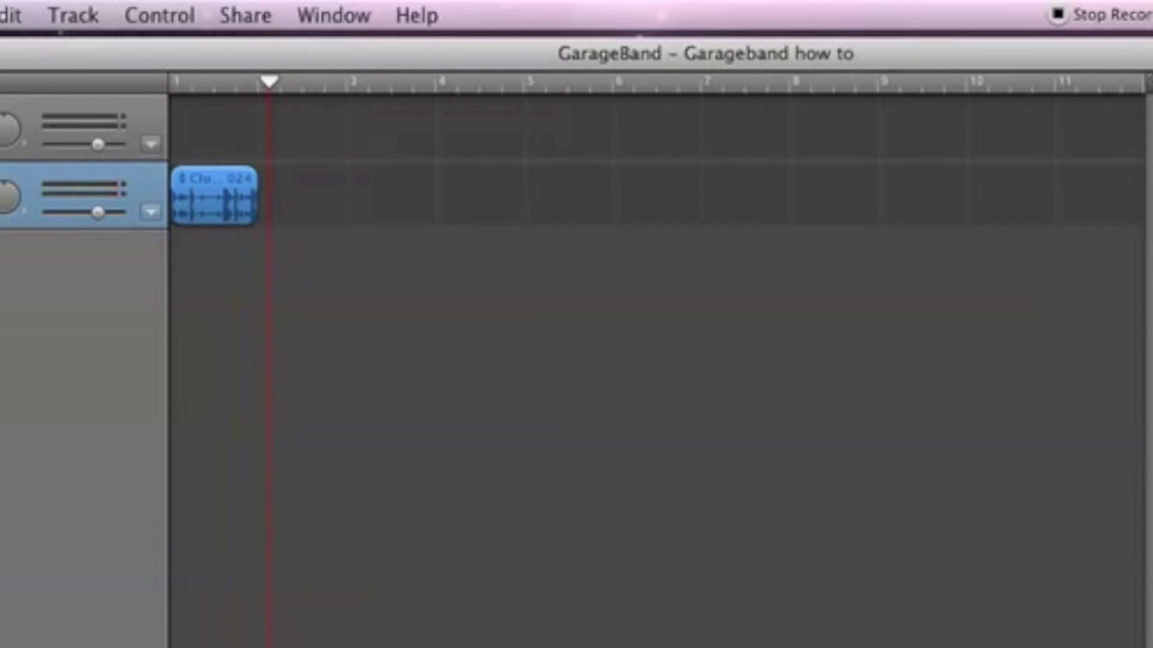
key("space")
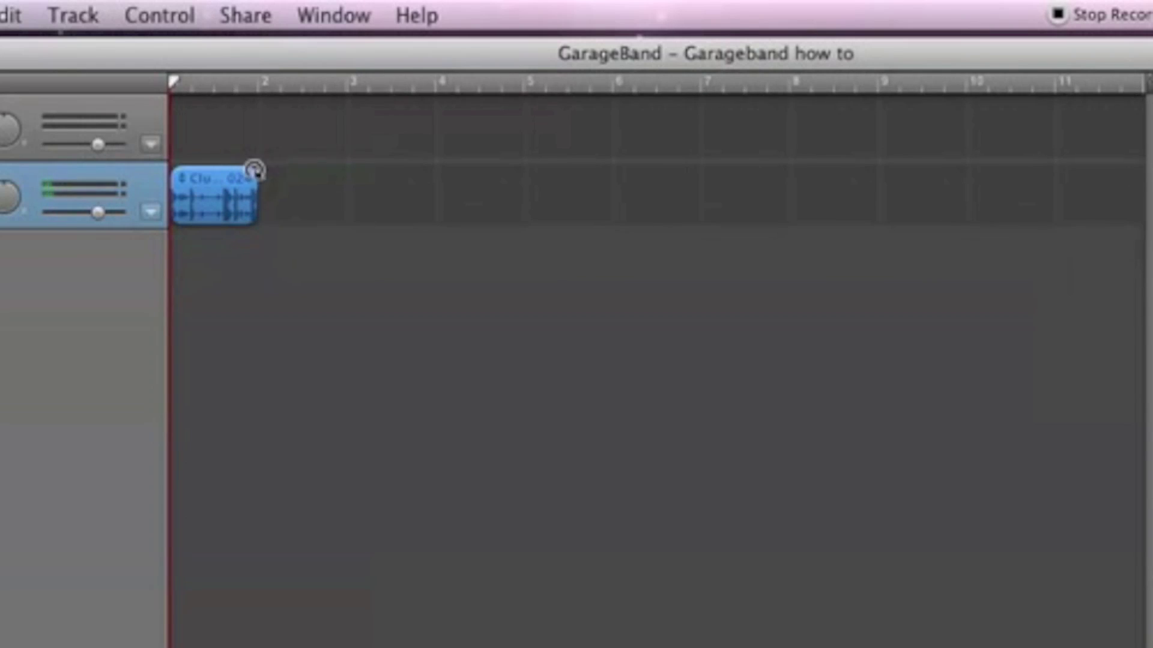
left_click_drag(256, 170, 793, 144)
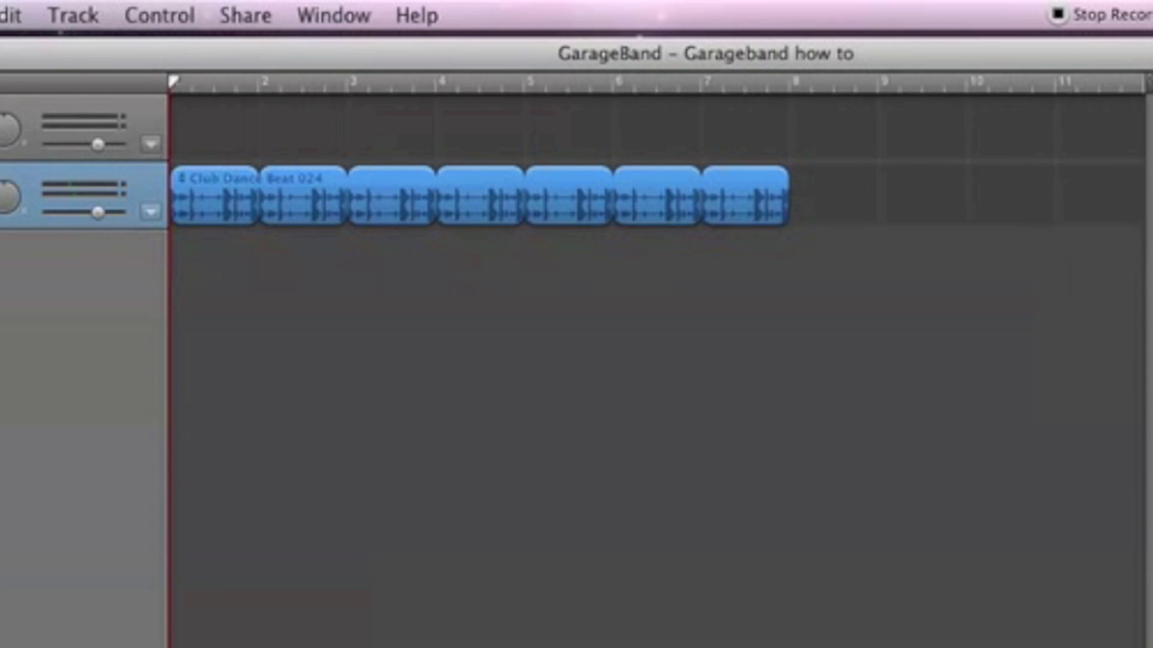
key("space")
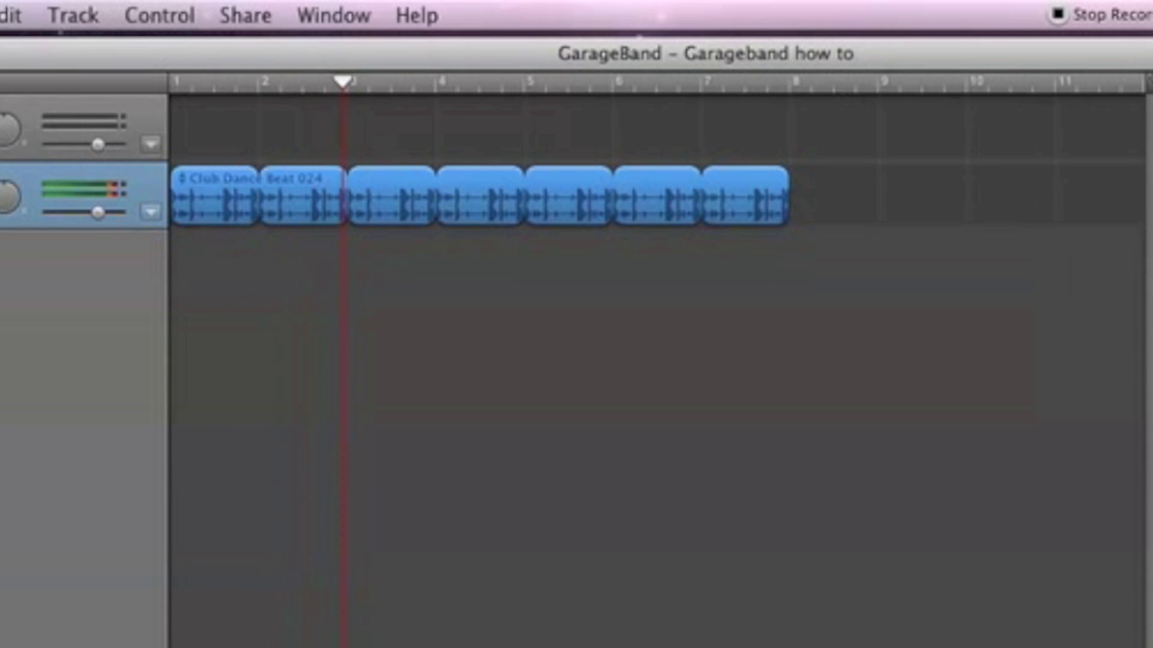
key("space")
key("Return")
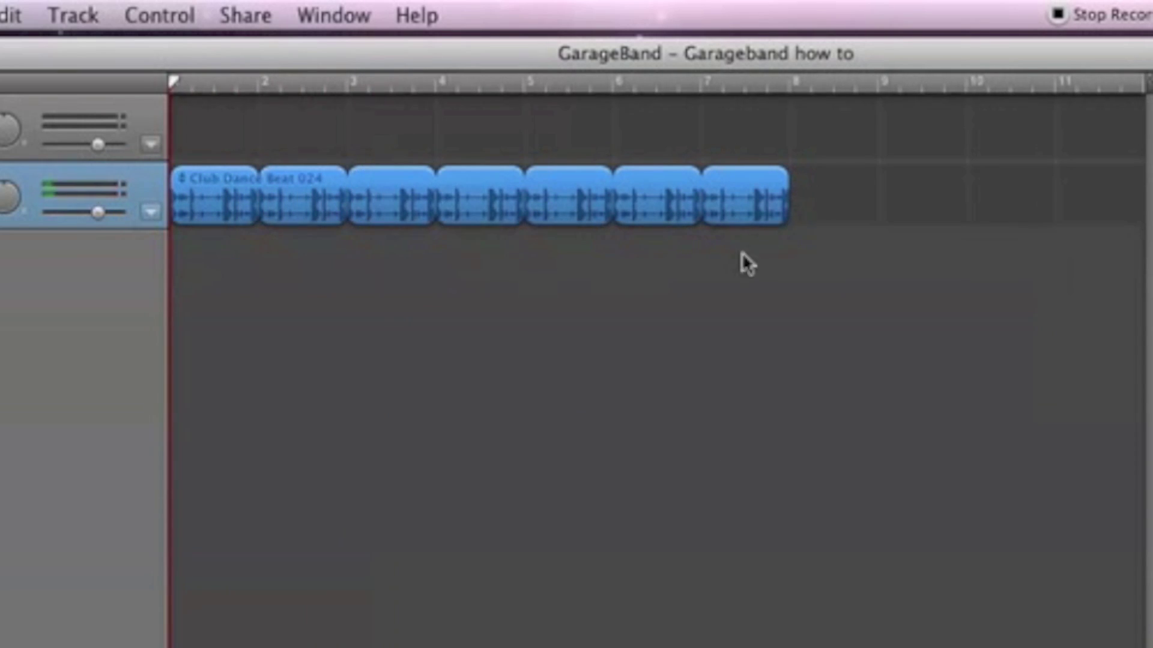
left_click_drag(748, 170, 110, 121)
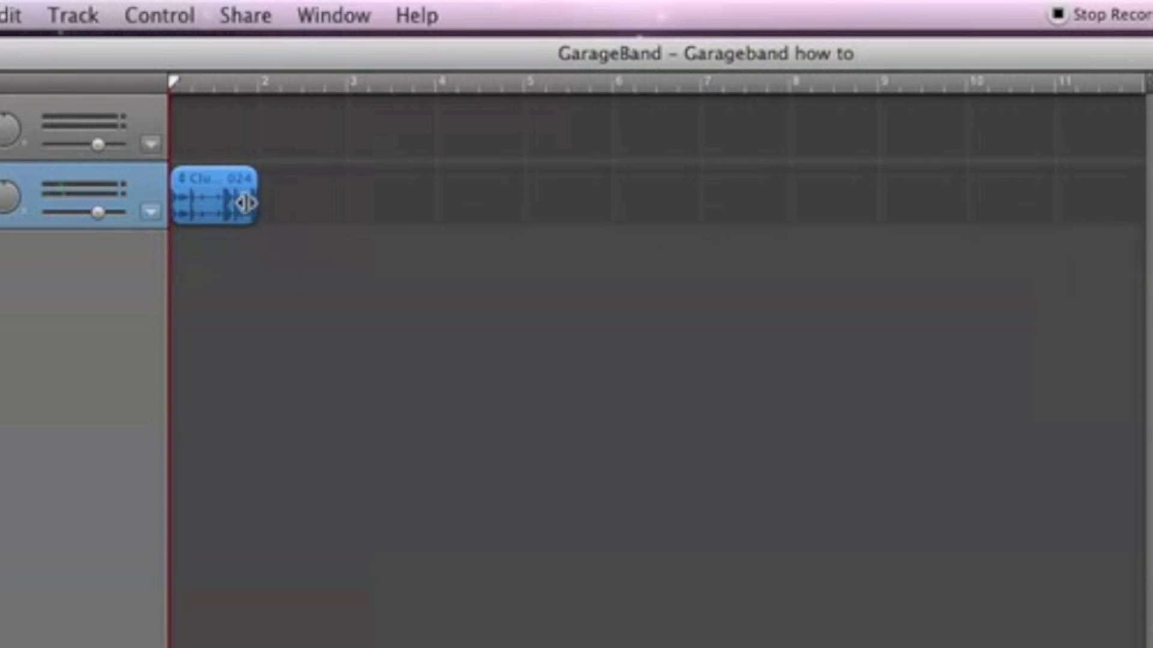
left_click_drag(244, 203, 967, 251)
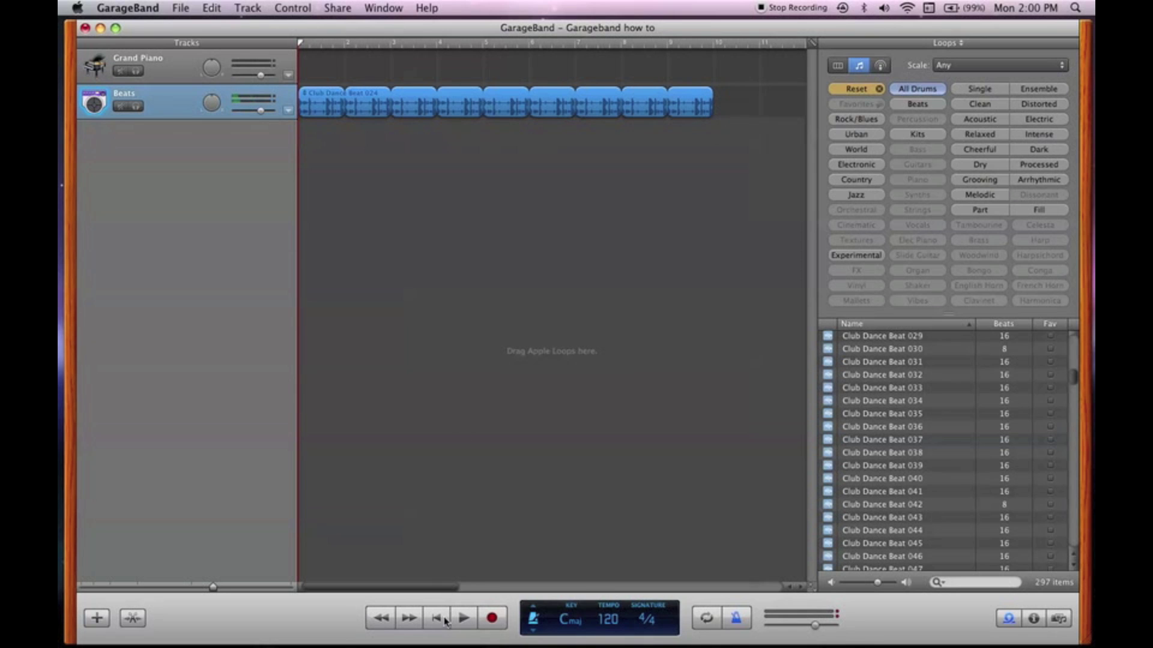
Step: Reset the loop filter to Synths and audition Chordal Synth Patterns 01, 03, 06 and 80s Dance Bass Synth 07
left_click(901, 90)
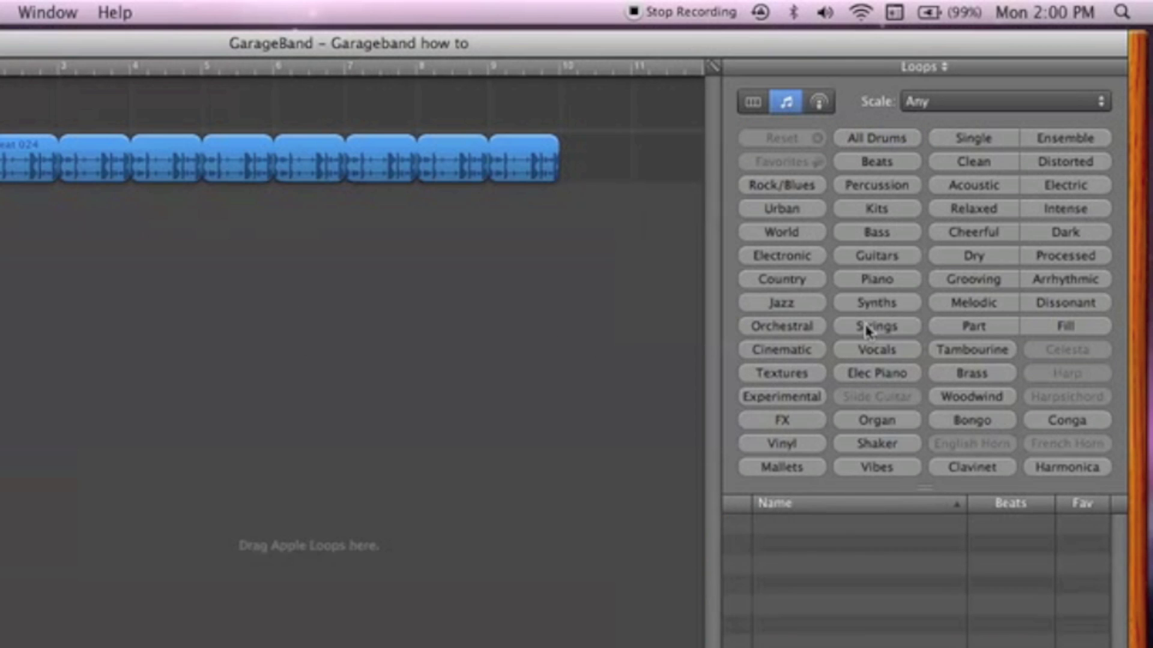
left_click(874, 306)
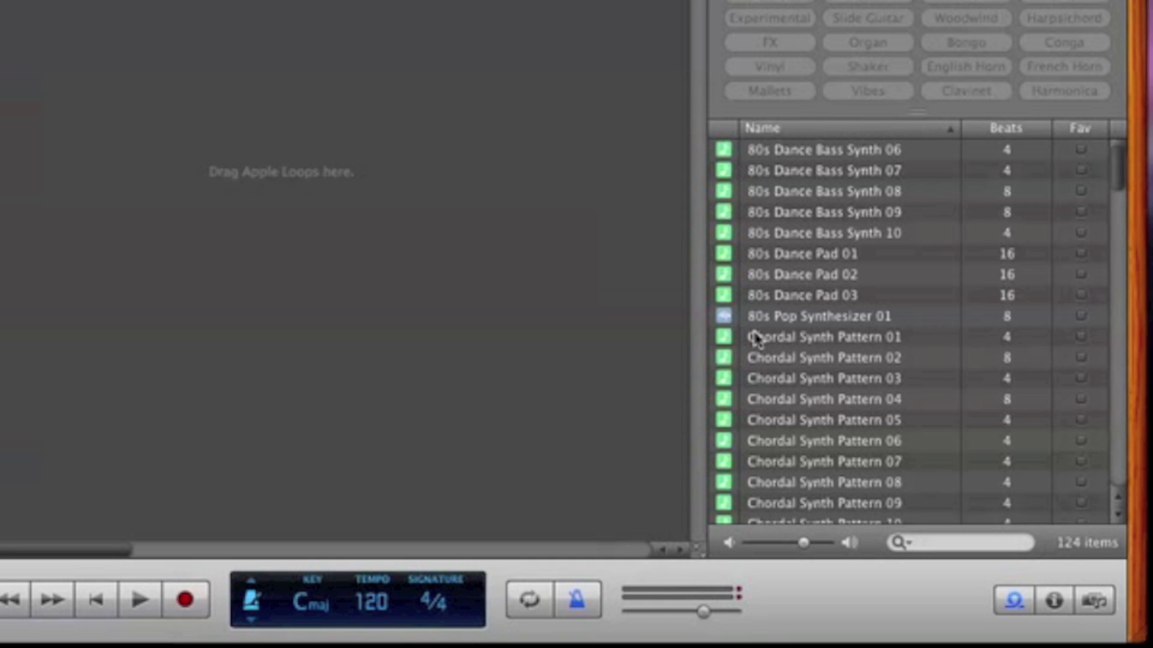
left_click(755, 337)
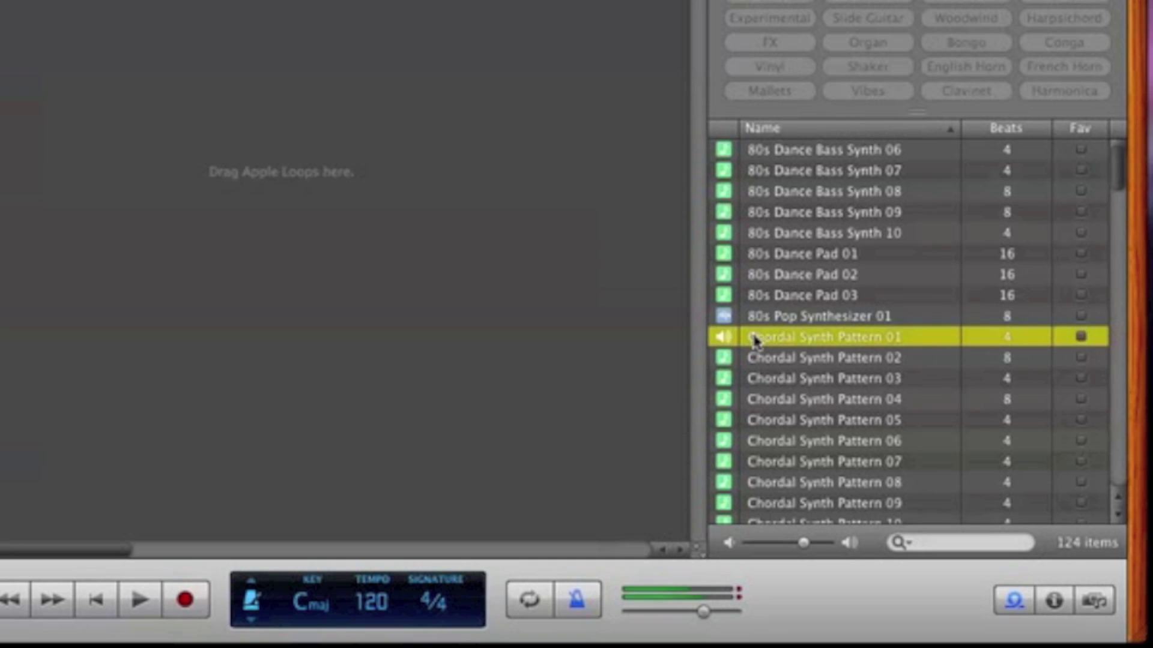
left_click(767, 384)
left_click(773, 446)
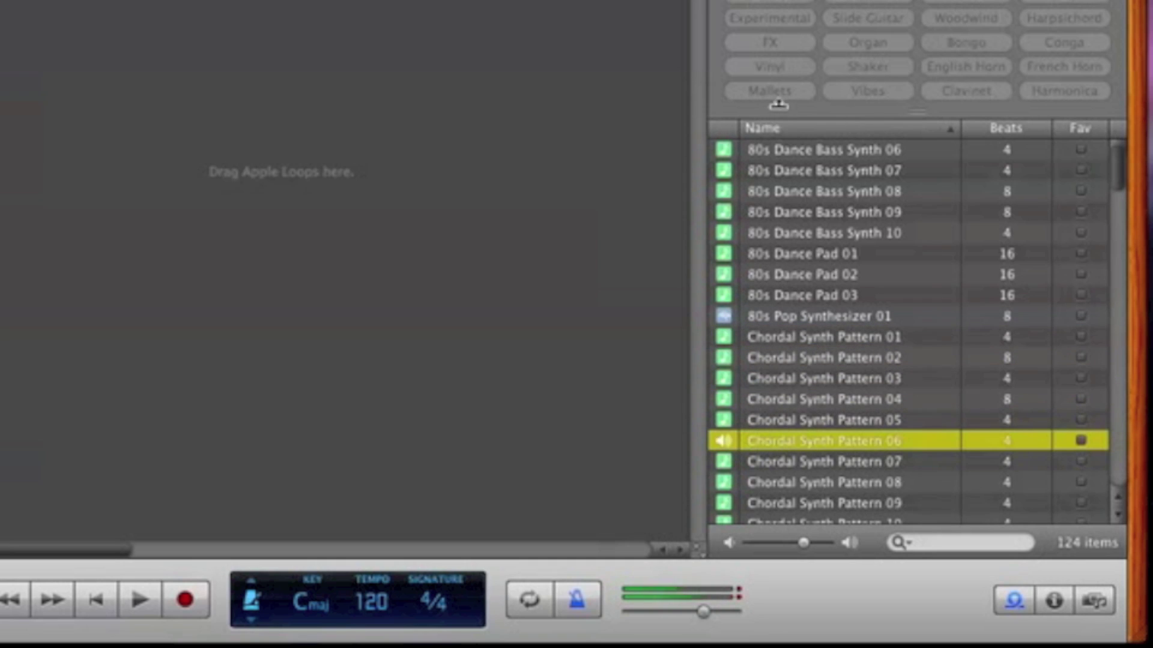
left_click(790, 174)
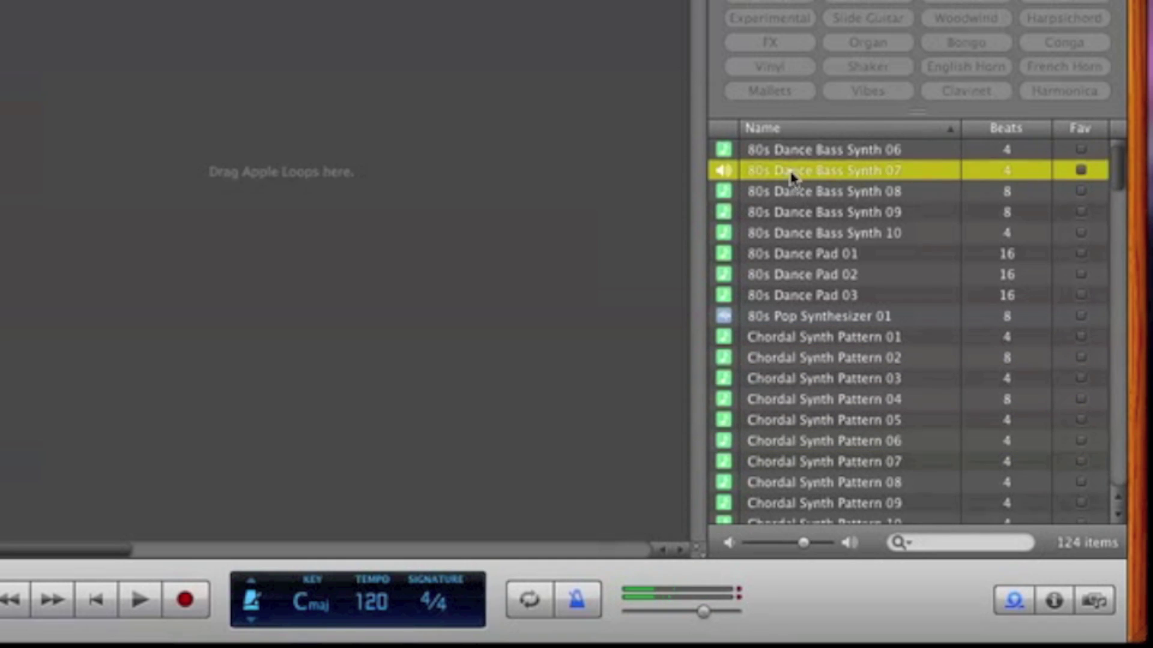
Step: Add 80s Dance Bass Synth 07 at the song start, loop it to match the drums, and preview
left_click_drag(789, 176, 115, 0)
left_click_drag(447, 227, 320, 166)
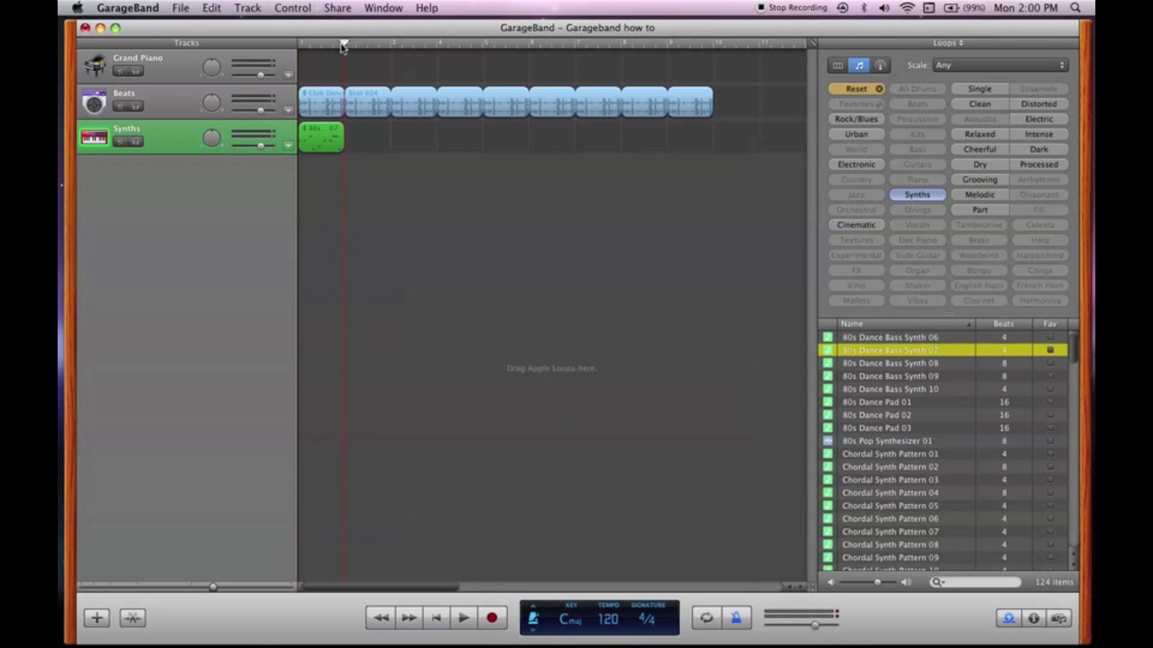
left_click_drag(346, 126, 713, 129)
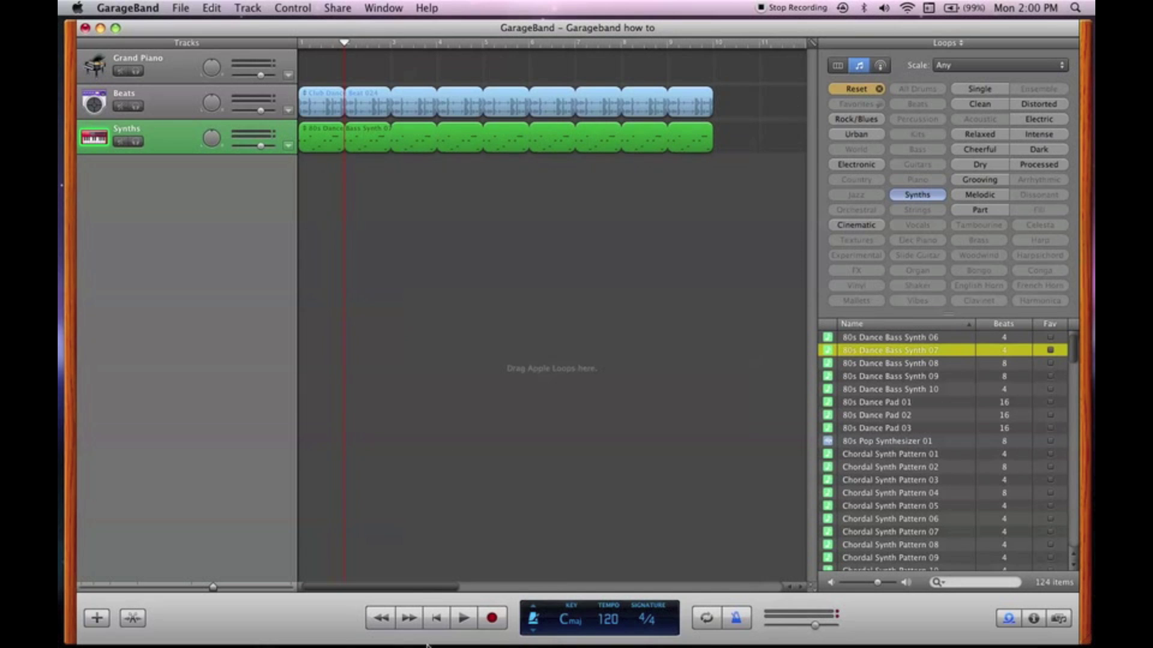
left_click(435, 617)
left_click(464, 619)
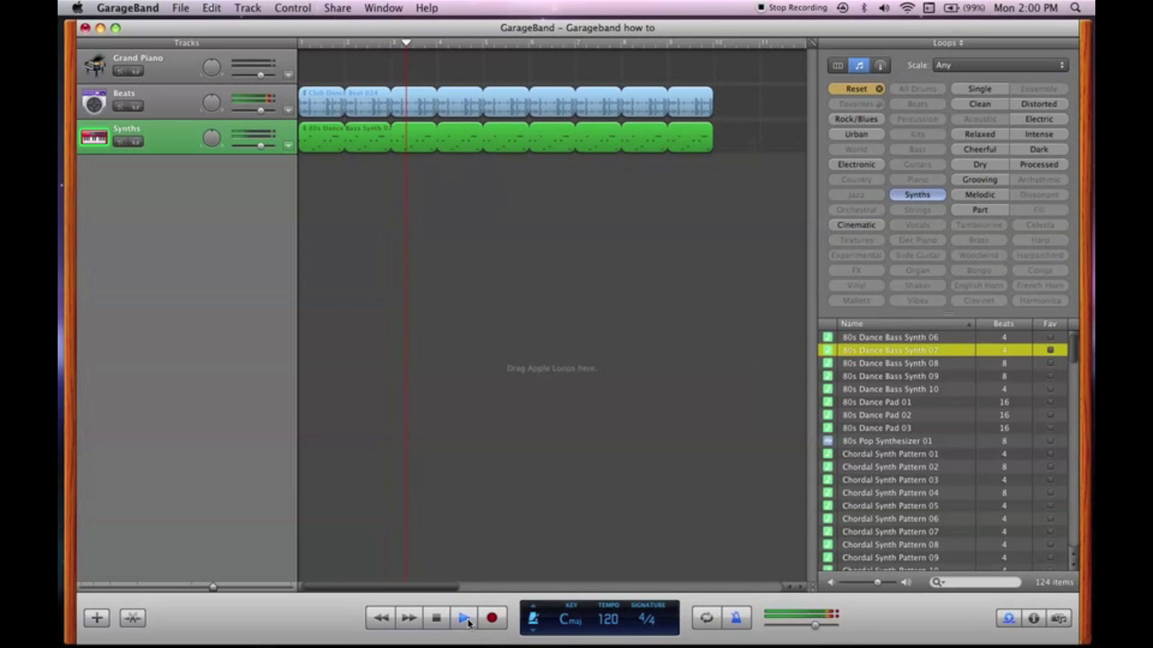
left_click(464, 619)
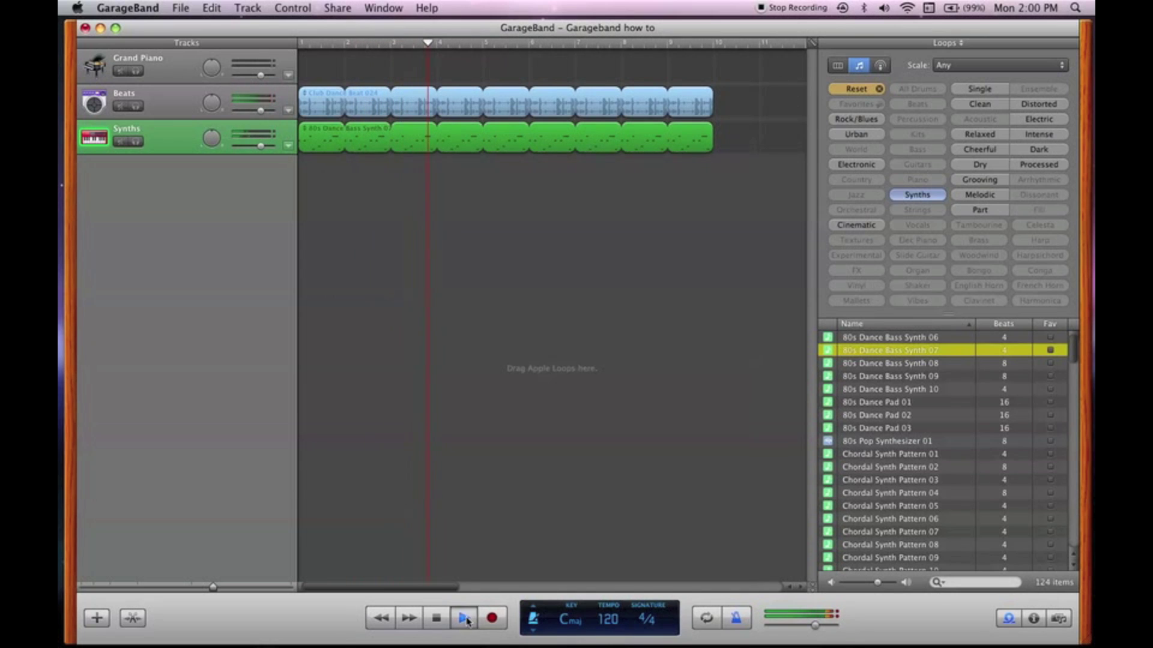
left_click(436, 618)
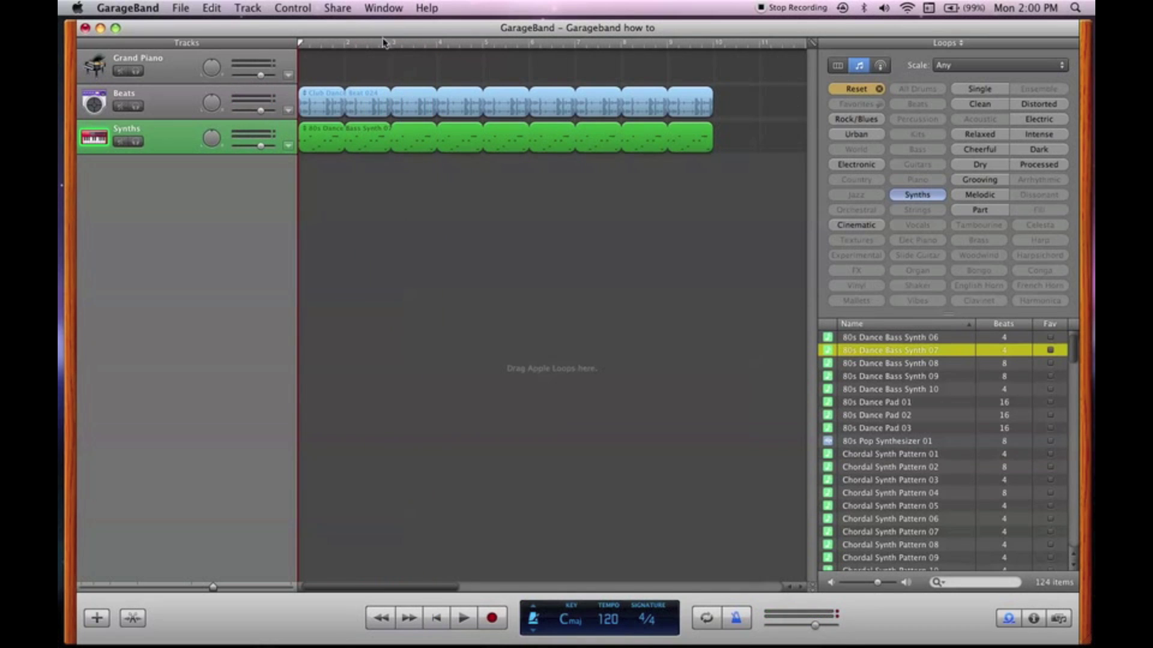
left_click_drag(418, 44, 439, 45)
Step: Trim both regions to one repeat, loop Club Dance Beat 024 to end with the synth, and preview
left_click_drag(701, 125, 414, 80)
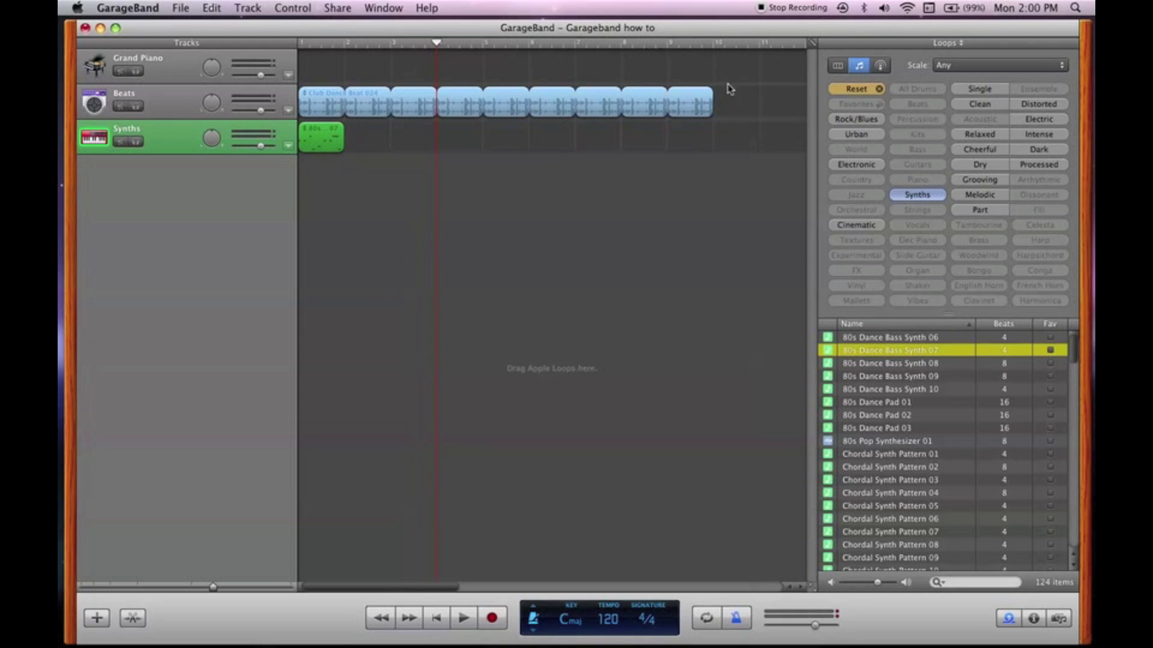
left_click_drag(711, 93, 719, 144)
left_click_drag(387, 94, 717, 101)
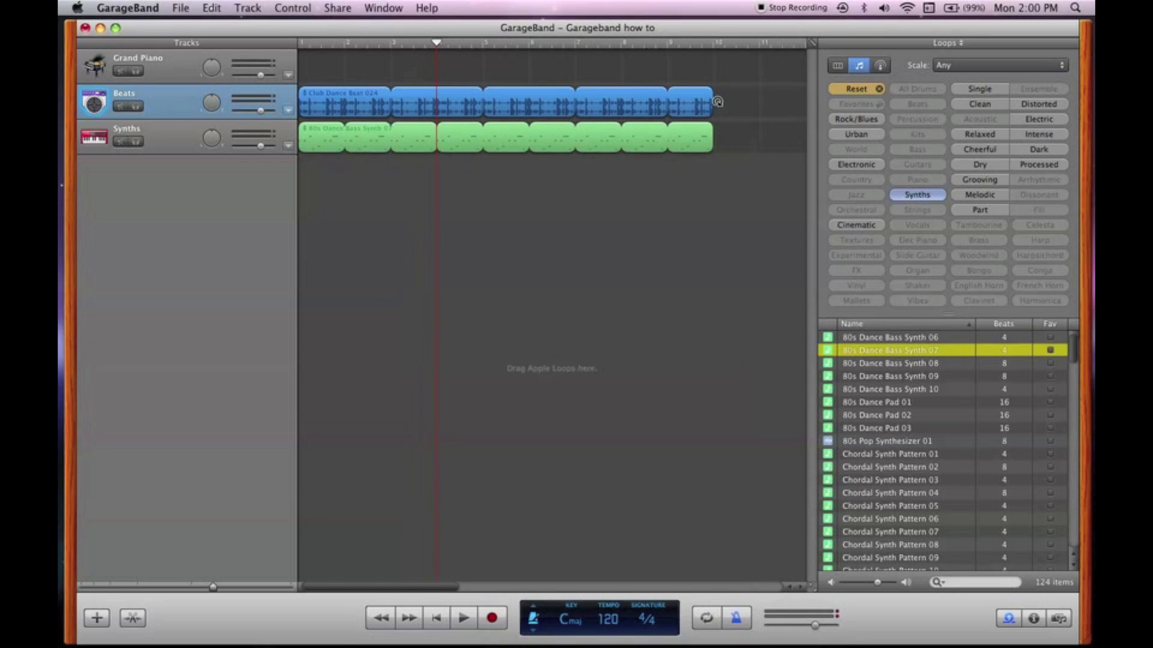
left_click(439, 618)
left_click(464, 617)
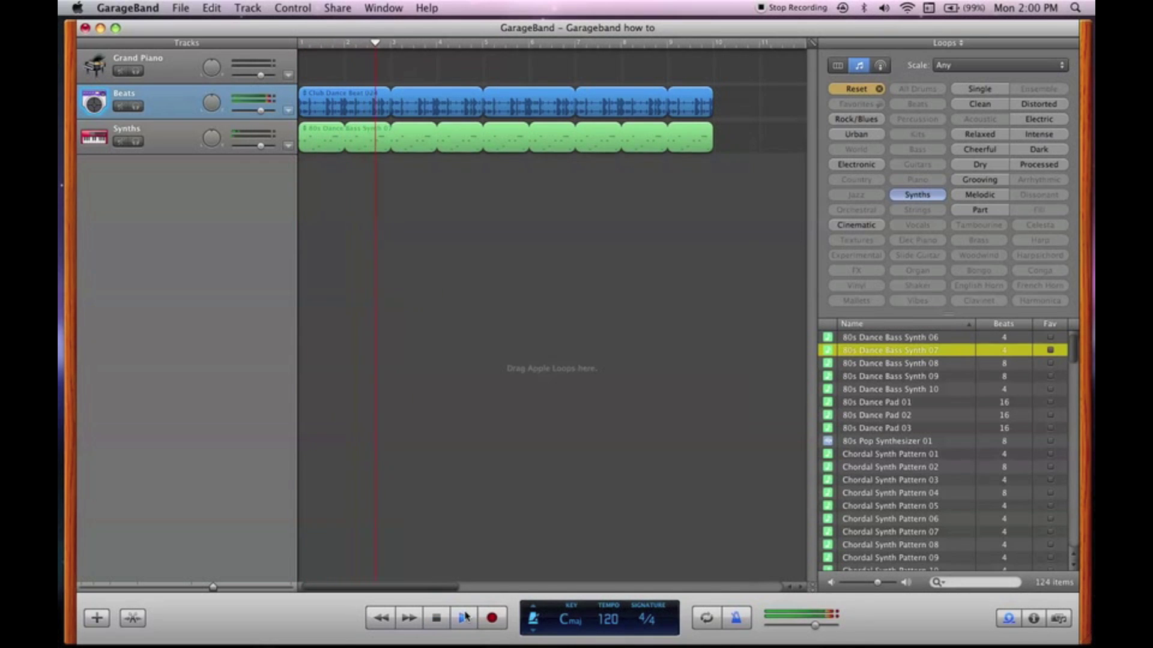
left_click(459, 617)
left_click(449, 617)
Step: Place Chordal Synth Pattern 04 on a new track, loop it to bar 9, and play the song
left_click_drag(891, 524, 316, 206)
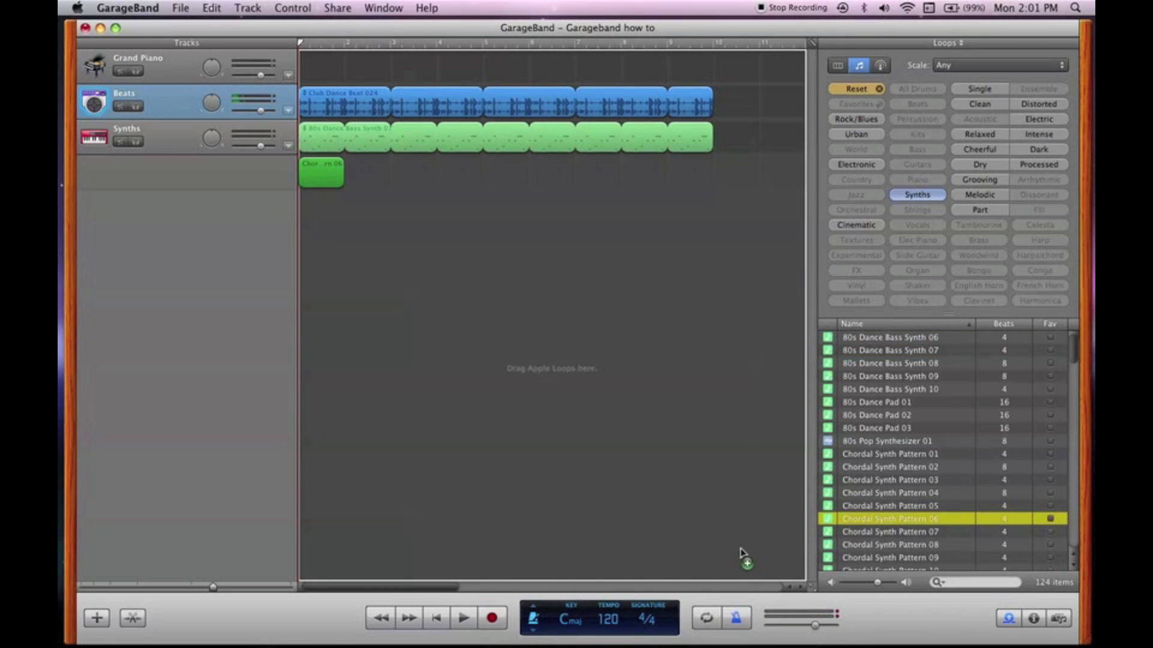
left_click_drag(901, 494, 354, 173)
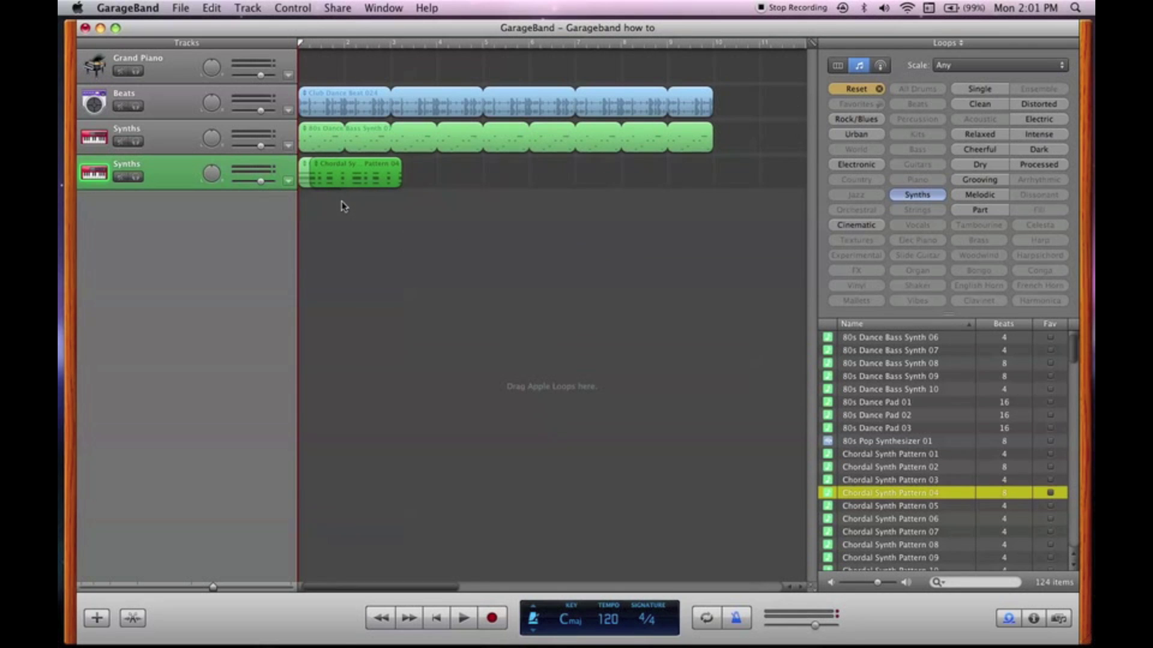
left_click_drag(385, 173, 712, 173)
left_click(464, 618)
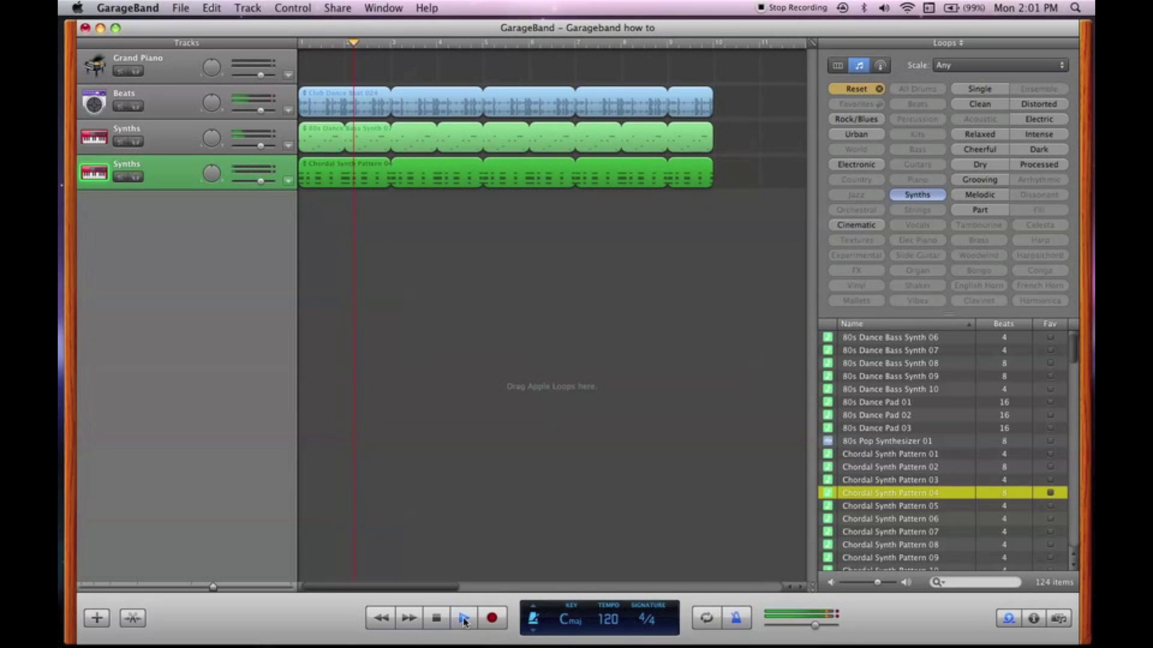
left_click(464, 618)
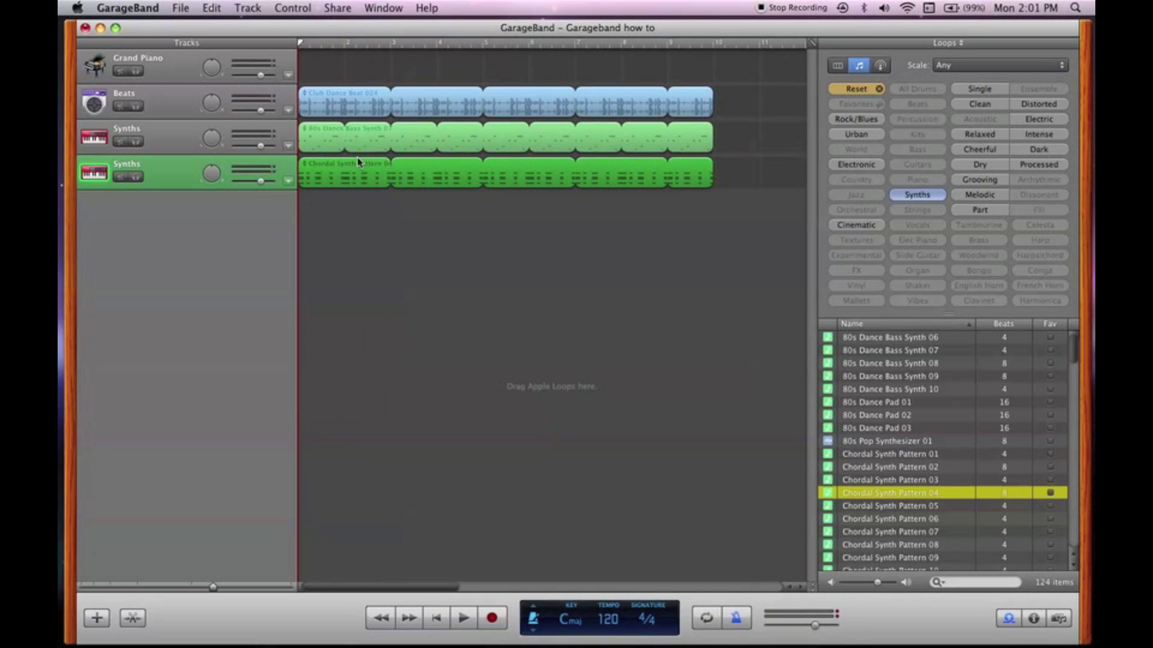
left_click(367, 144)
left_click(361, 116)
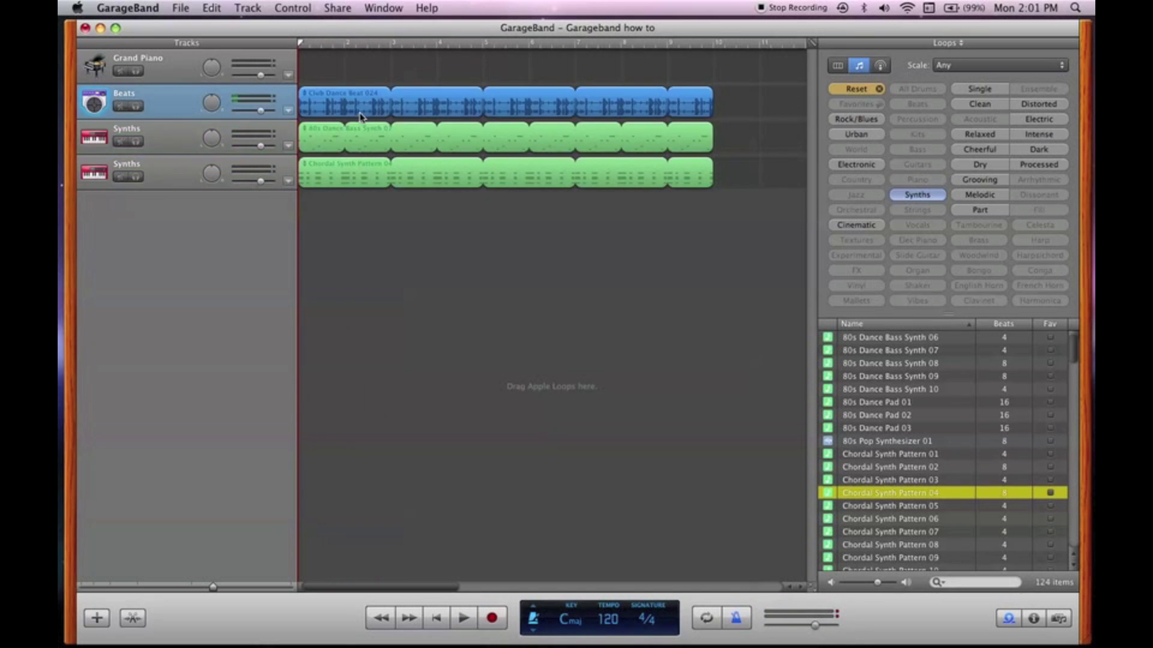
left_click(348, 177)
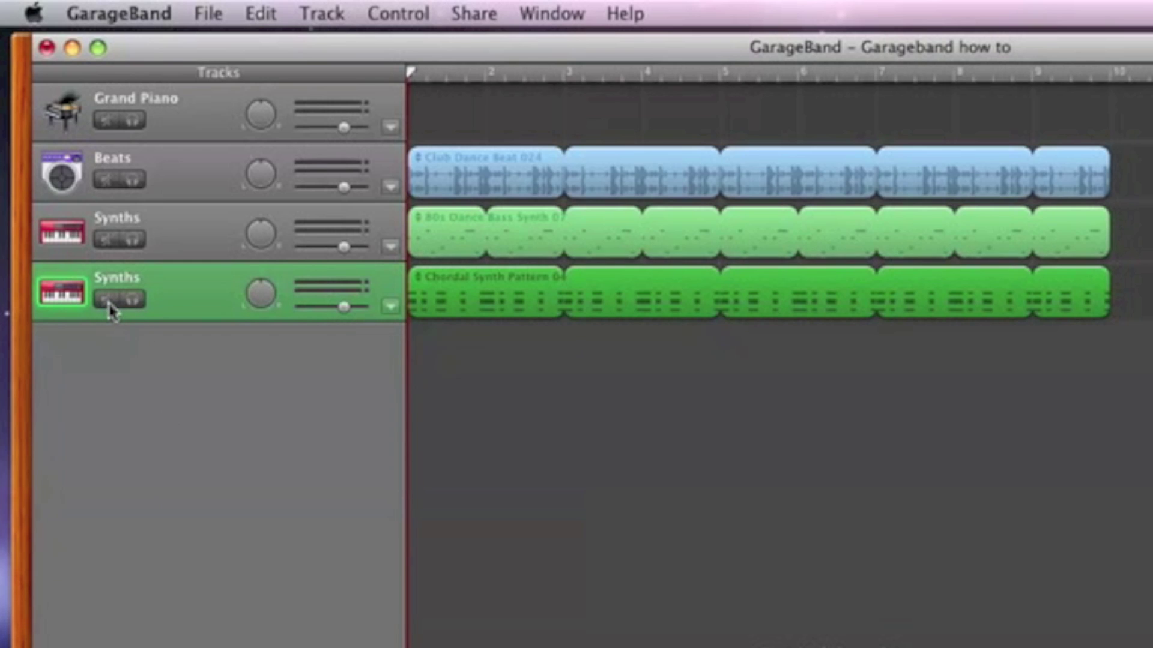
left_click(108, 302)
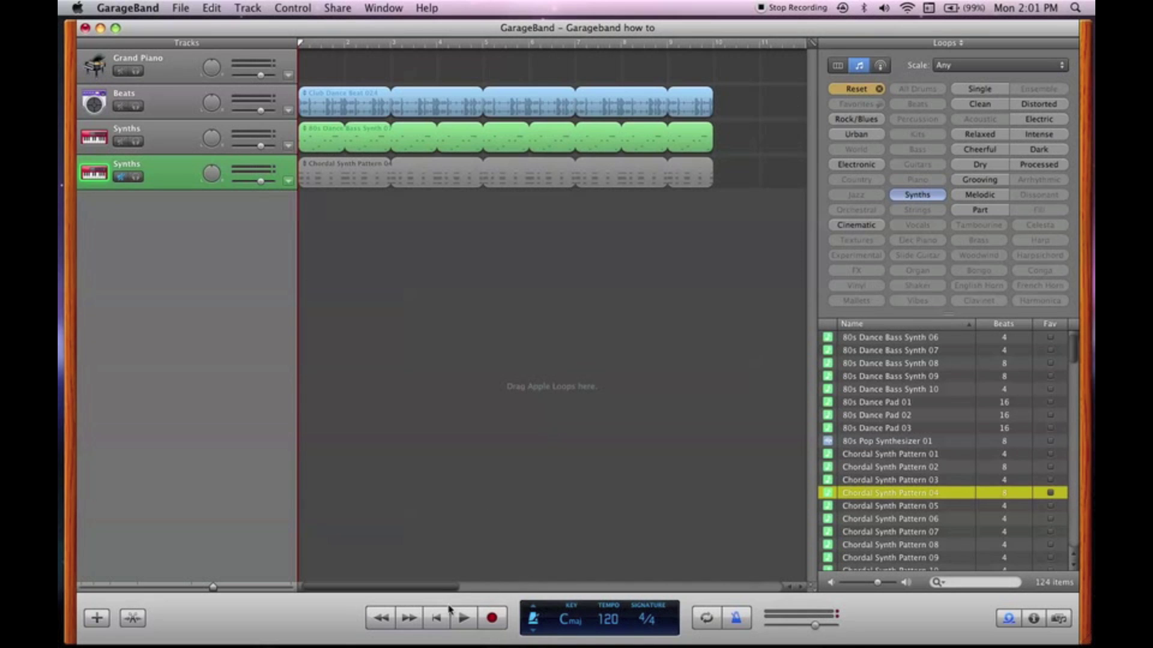
left_click(443, 617)
left_click(463, 618)
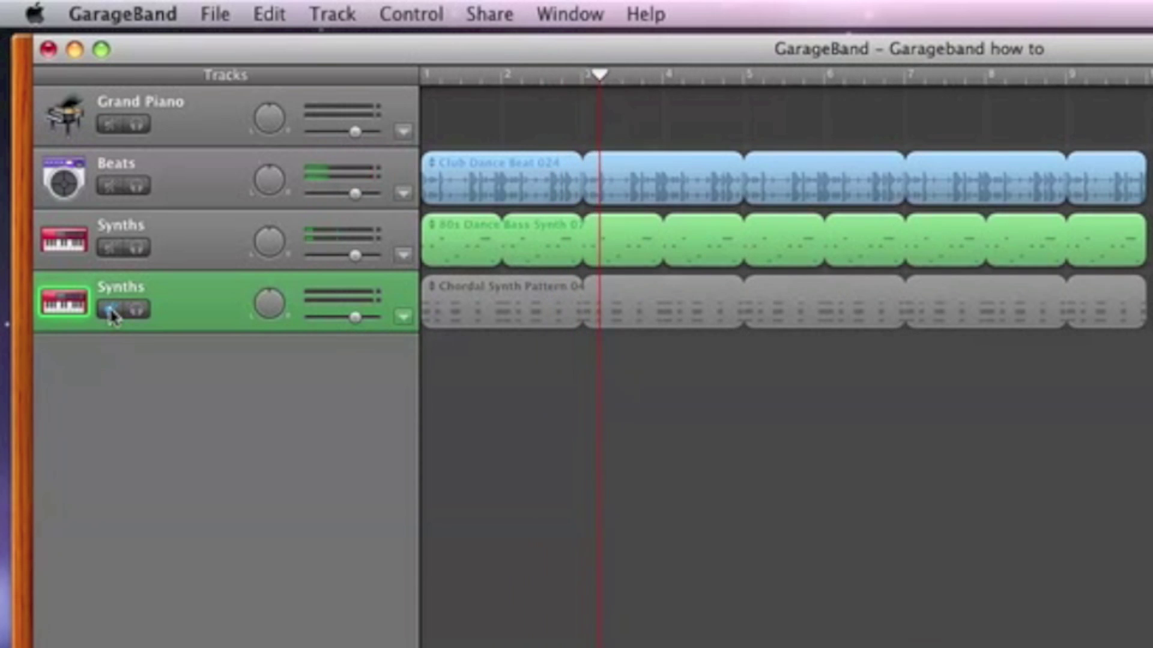
left_click(111, 311)
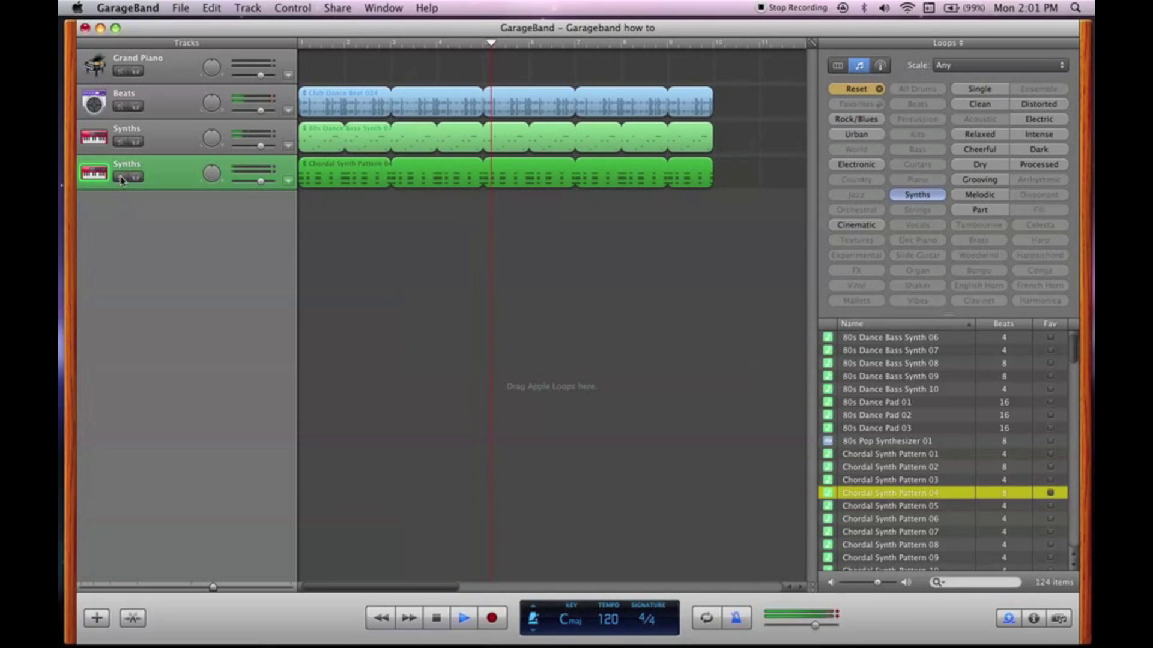
left_click(121, 178)
left_click(121, 177)
left_click(463, 621)
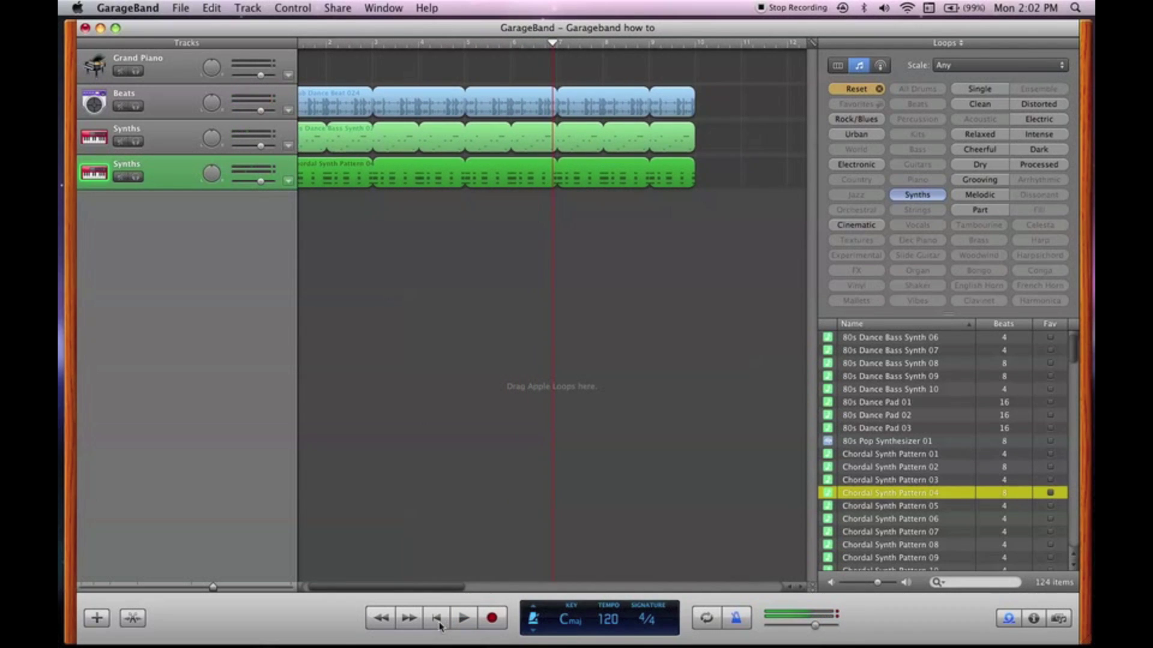
left_click(438, 621)
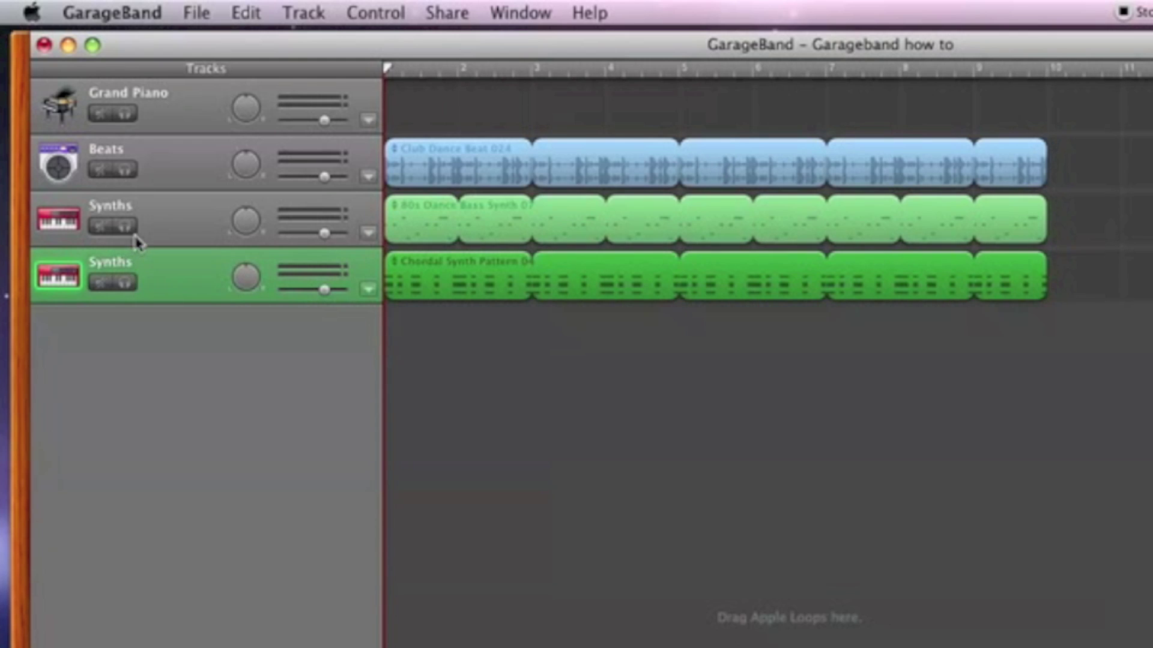
left_click(125, 227)
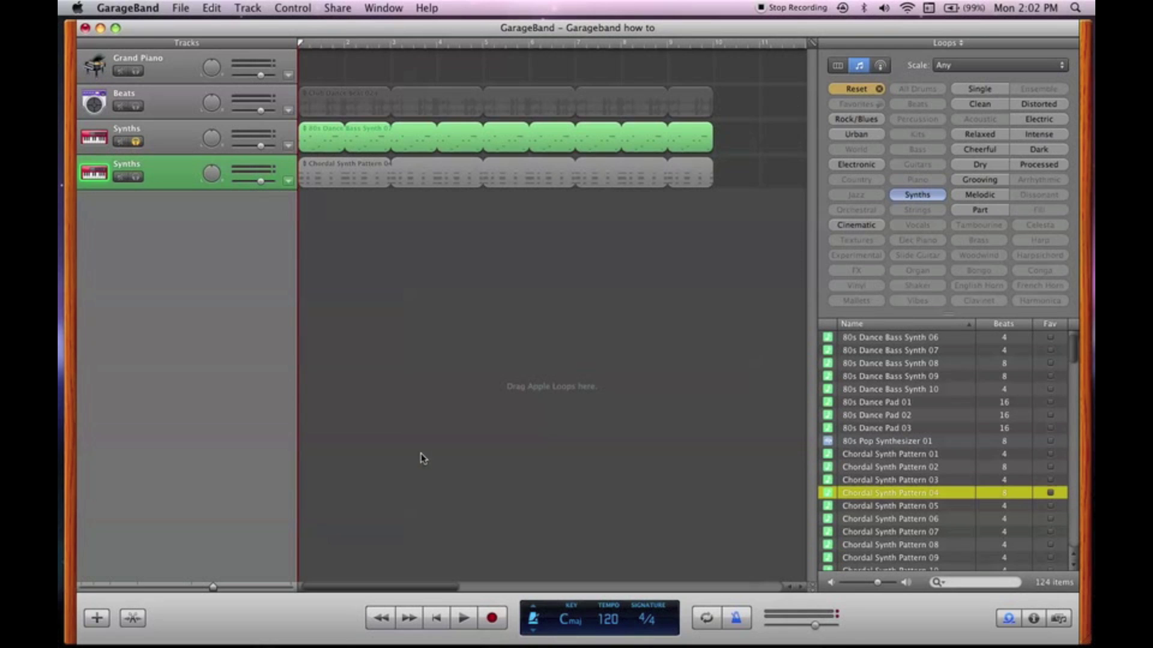
left_click(461, 617)
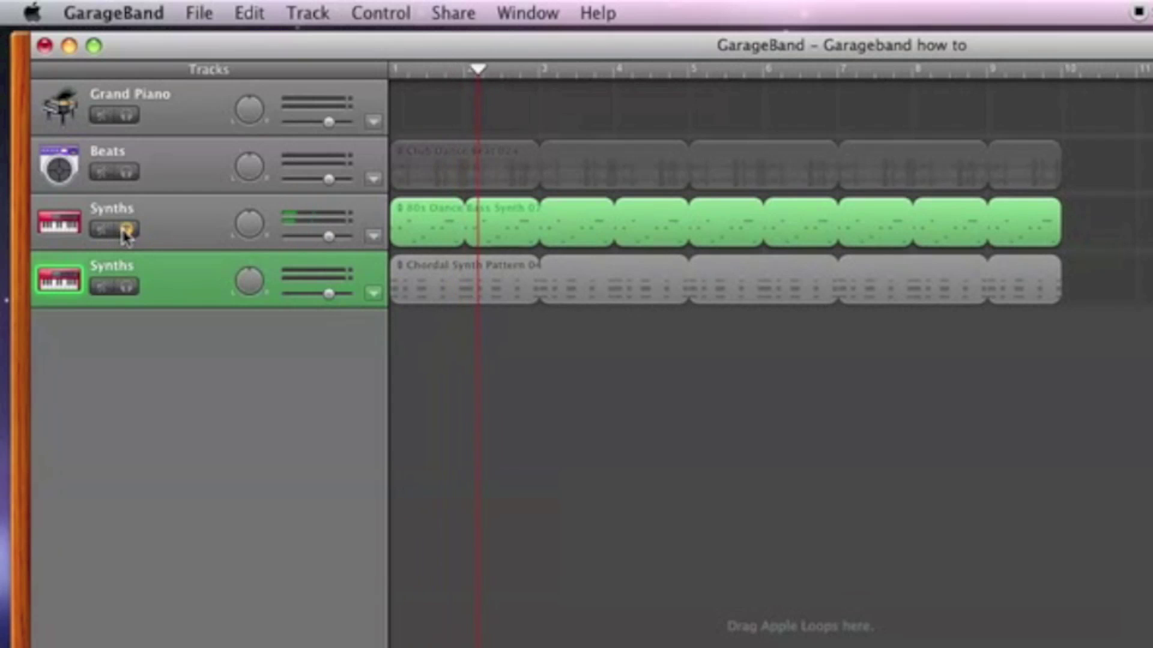
left_click(126, 230)
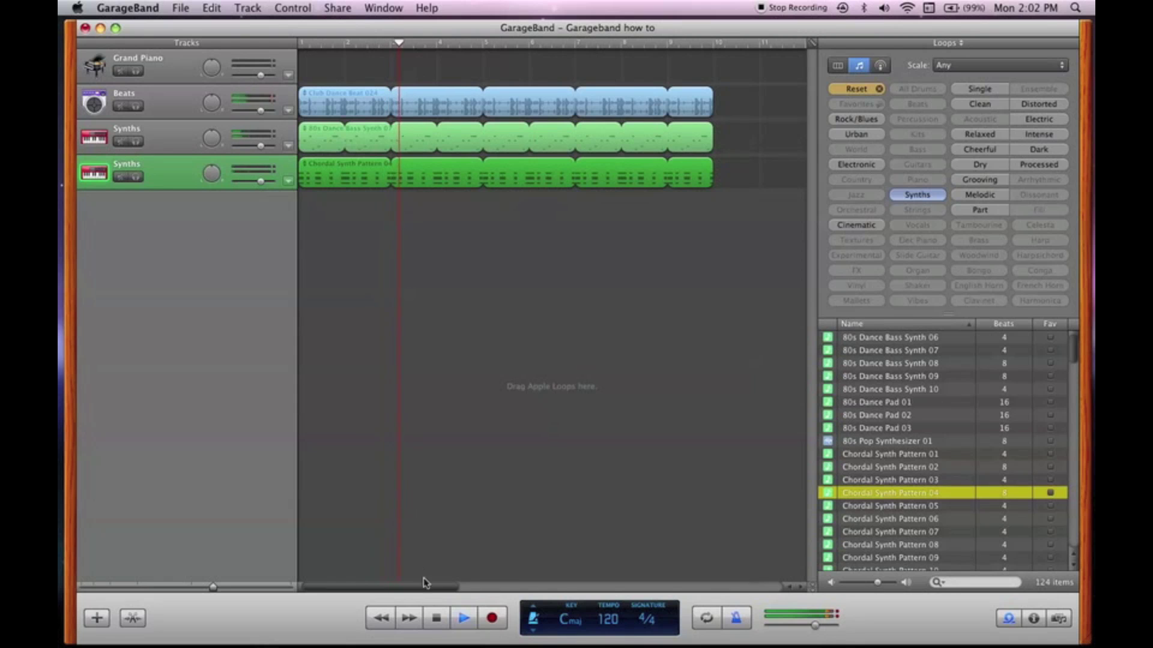
Step: Drag the Chordal Synth Pattern 04 track's volume slider toward 6.0 dB, replaying the song from the start
key("space")
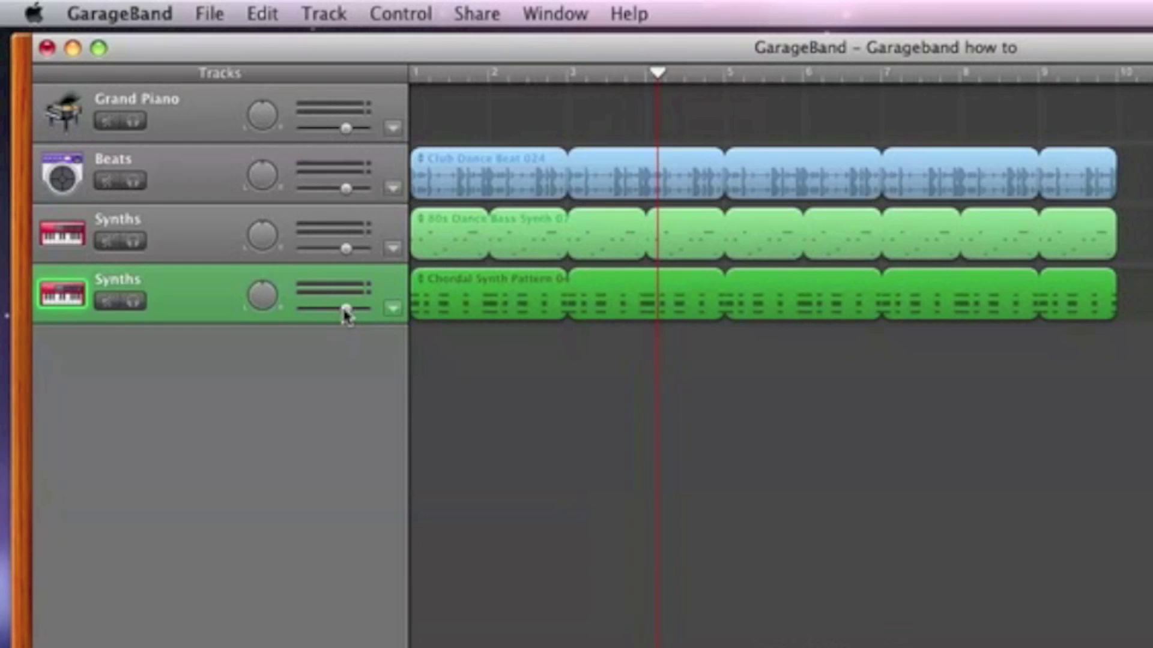
left_click_drag(260, 182, 267, 183)
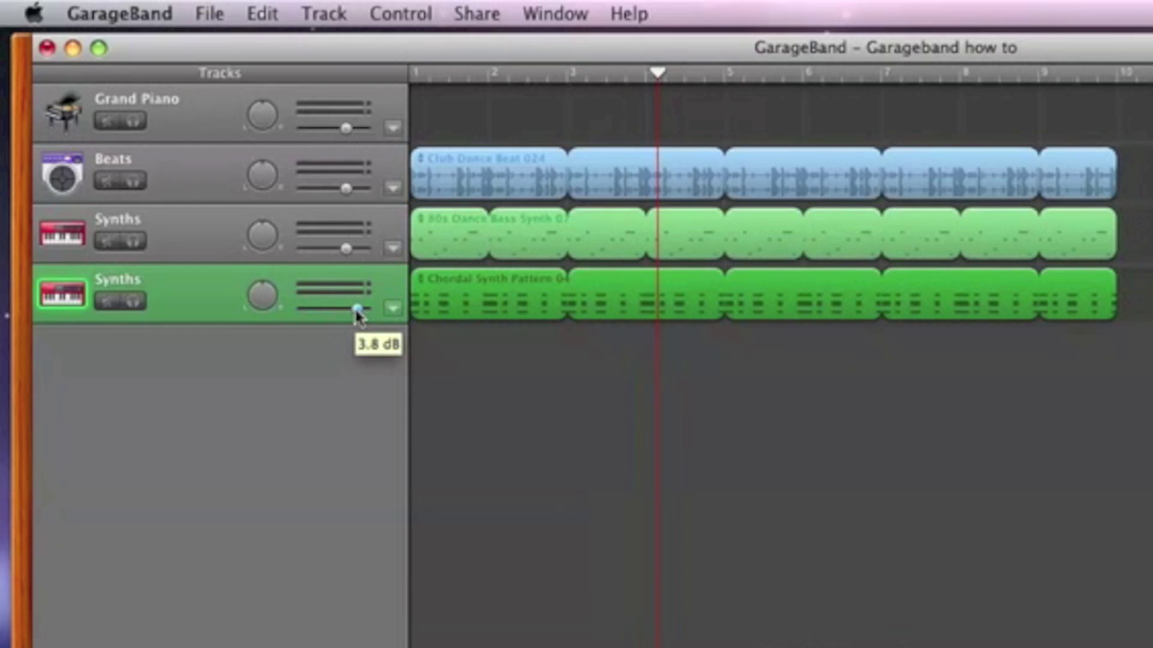
left_click_drag(357, 313, 312, 310)
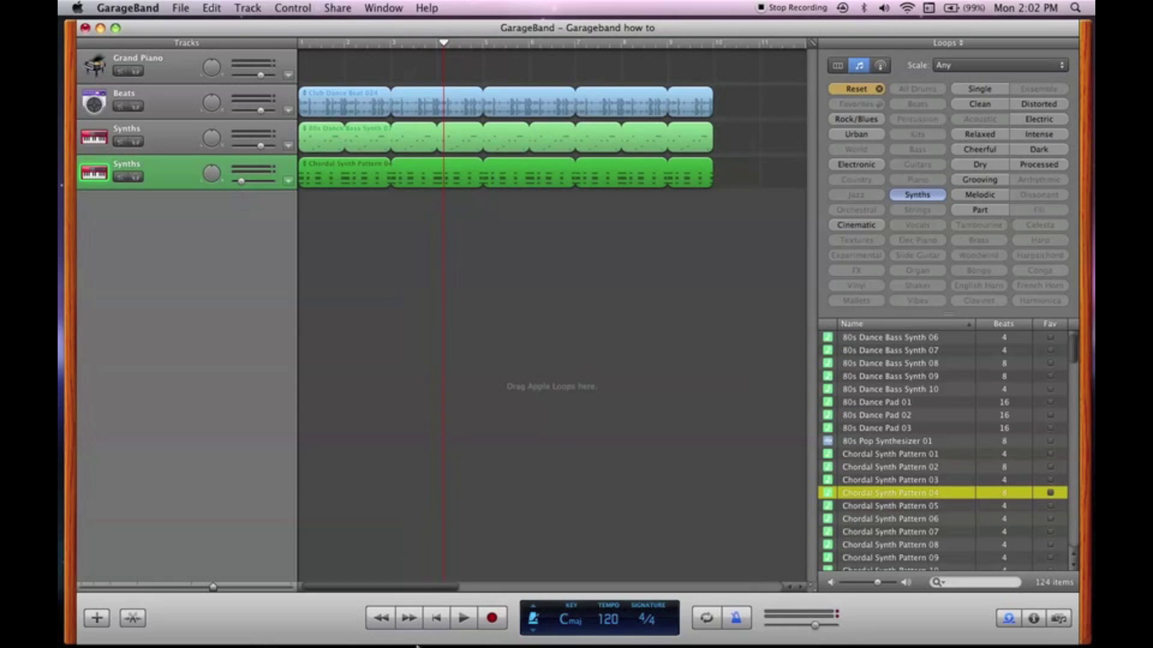
left_click(436, 618)
key("space")
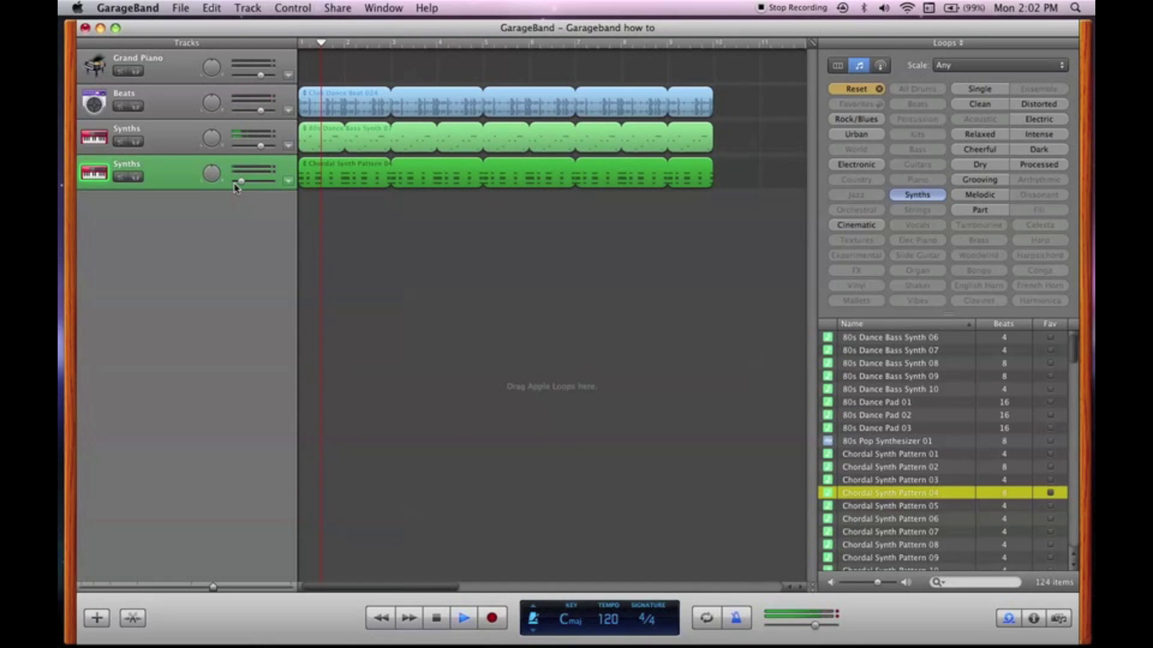
left_click_drag(241, 186, 317, 185)
Step: Turn the Chordal Synths pan knob to -47 and the bass Synths pan knob to +48
left_click(466, 620)
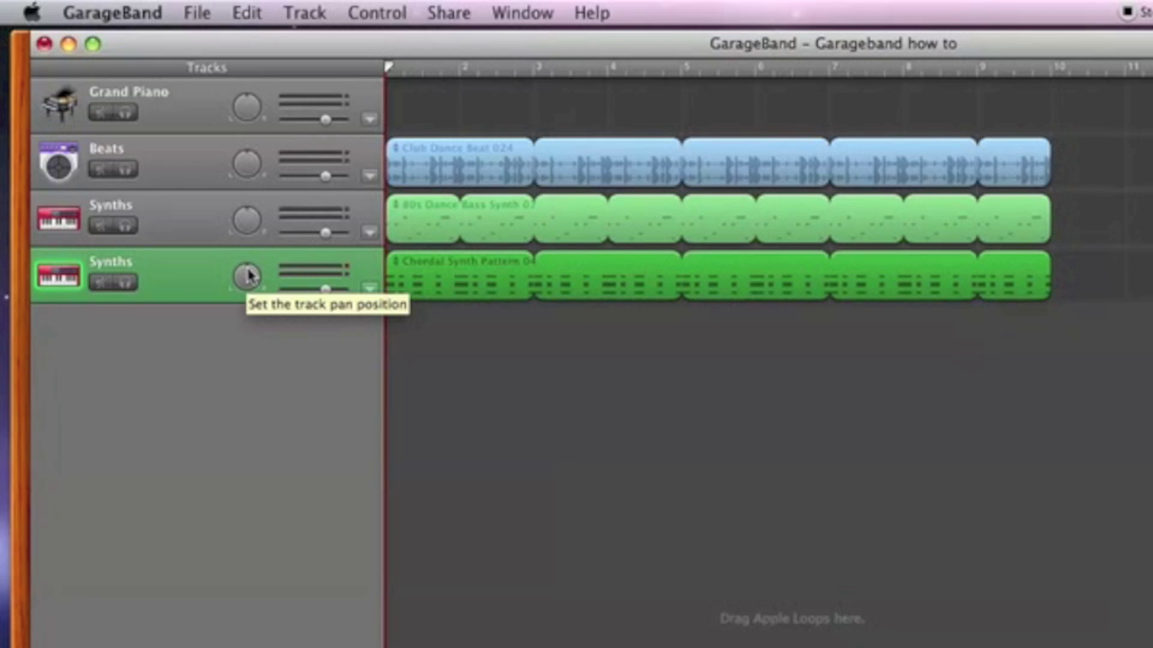
left_click(248, 275)
left_click_drag(241, 275, 172, 324)
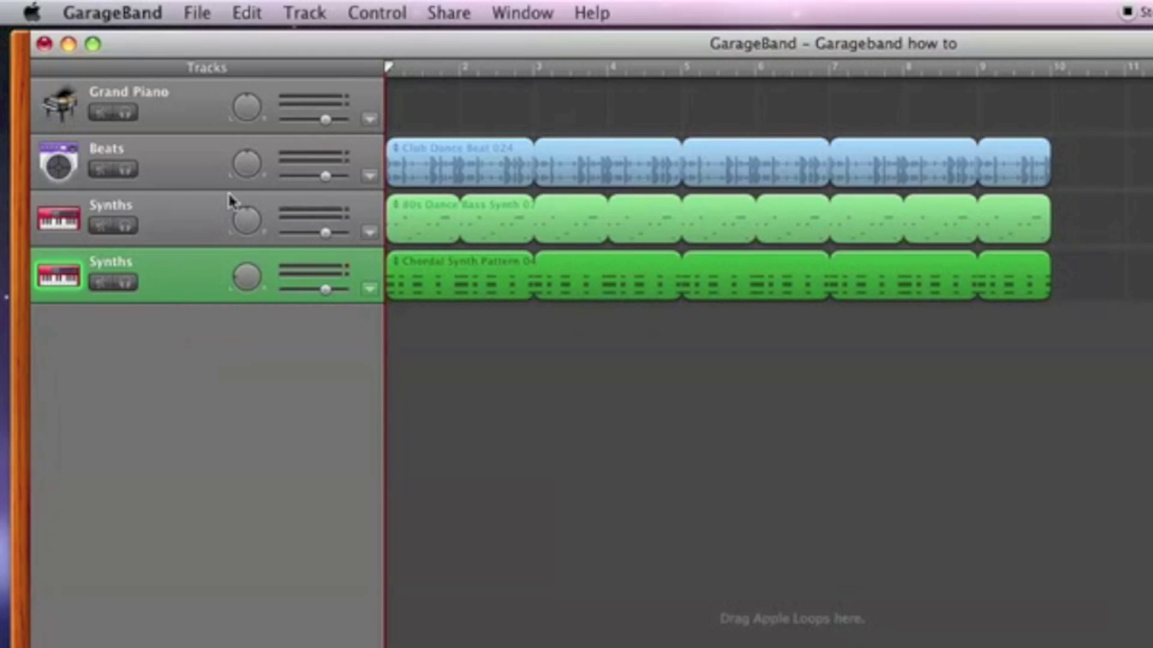
left_click_drag(246, 216, 336, 246)
Step: Select the bass, chordal and Beats tracks in turn, then return the playhead to the song start
left_click(454, 231)
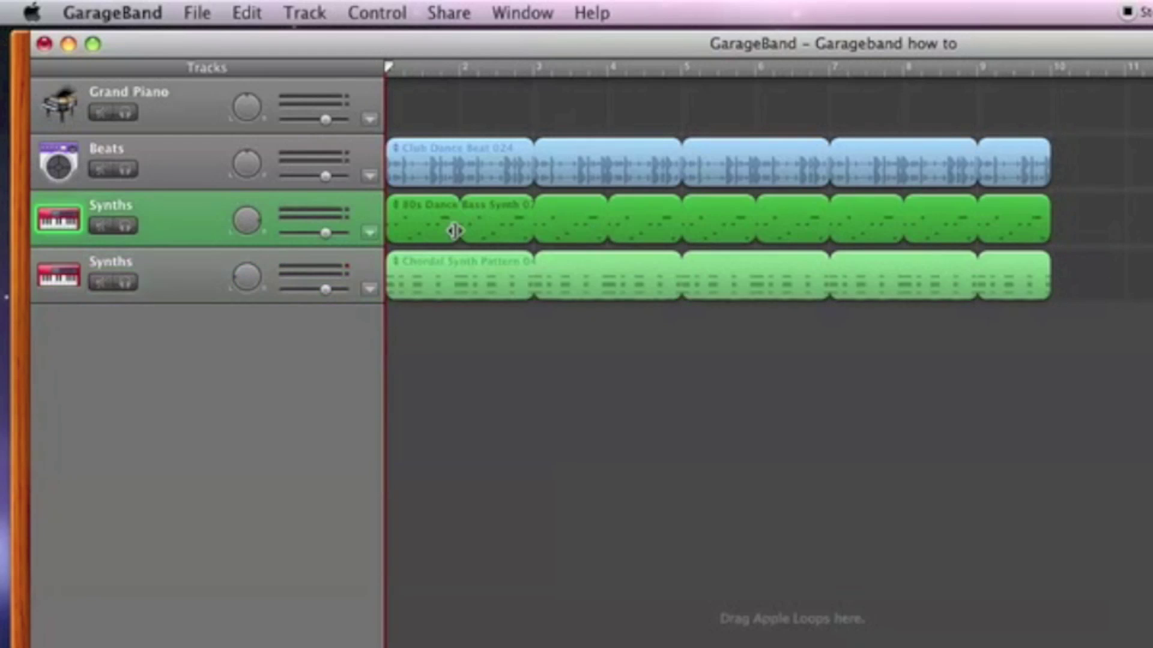
left_click(458, 295)
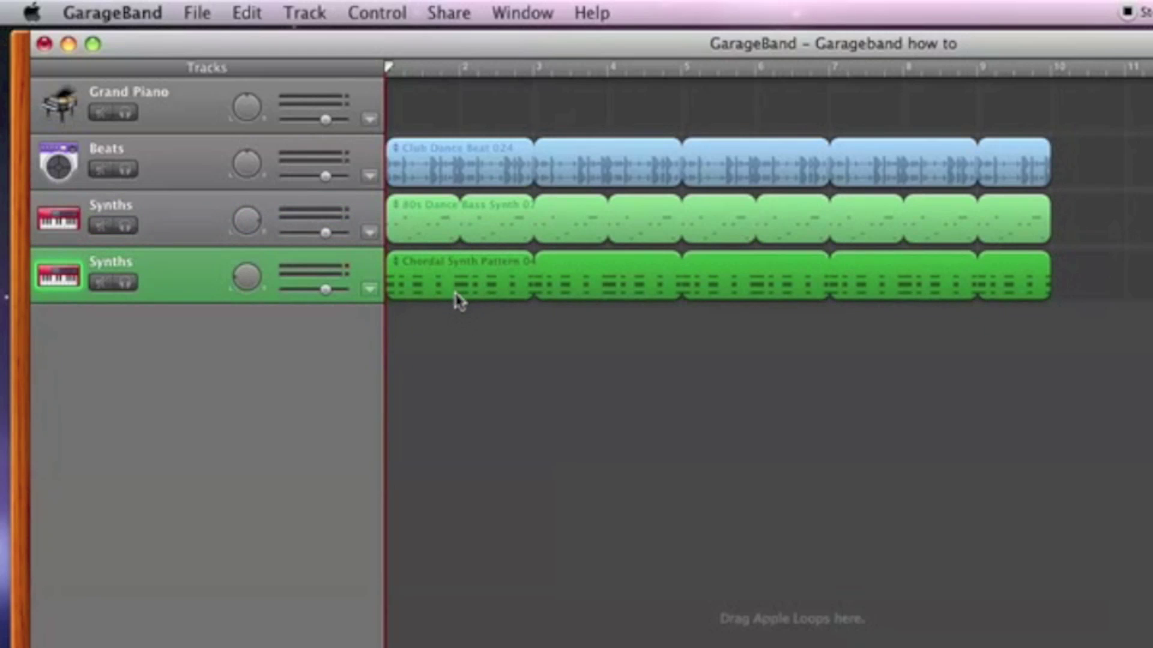
left_click(463, 161)
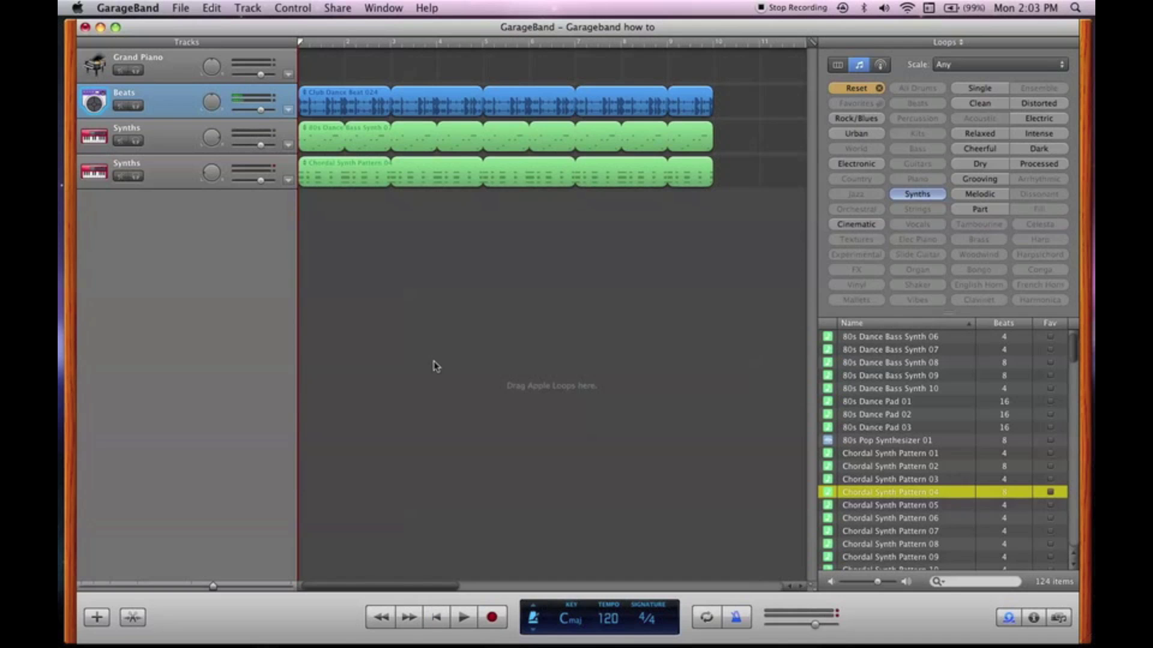
left_click(181, 149)
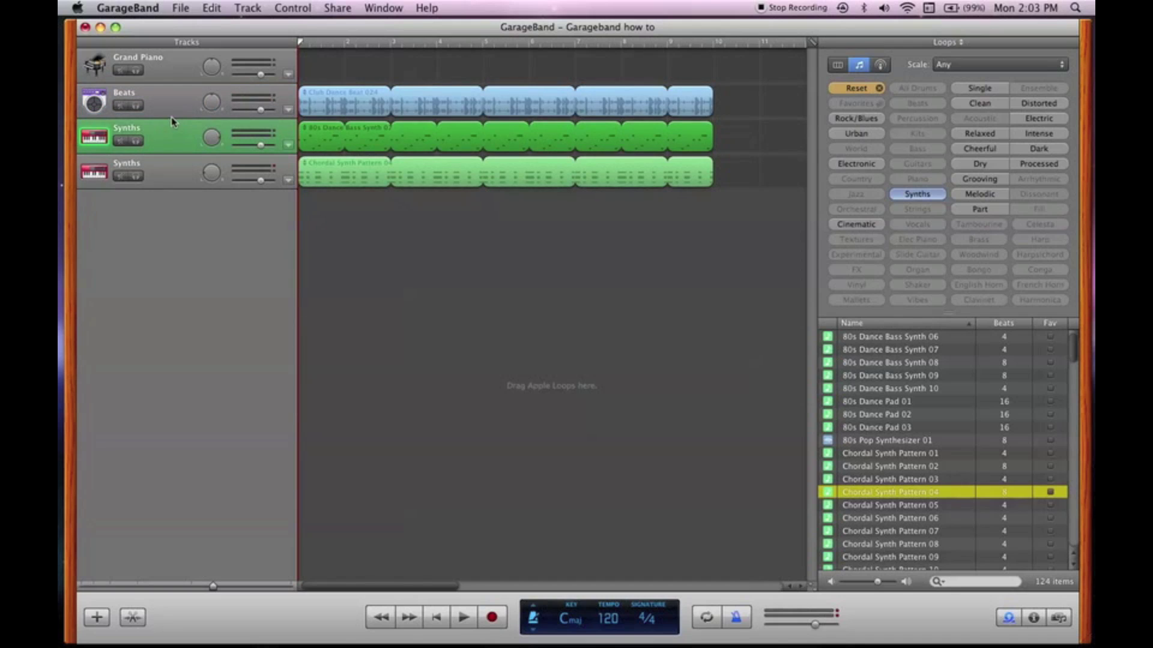
left_click(174, 118)
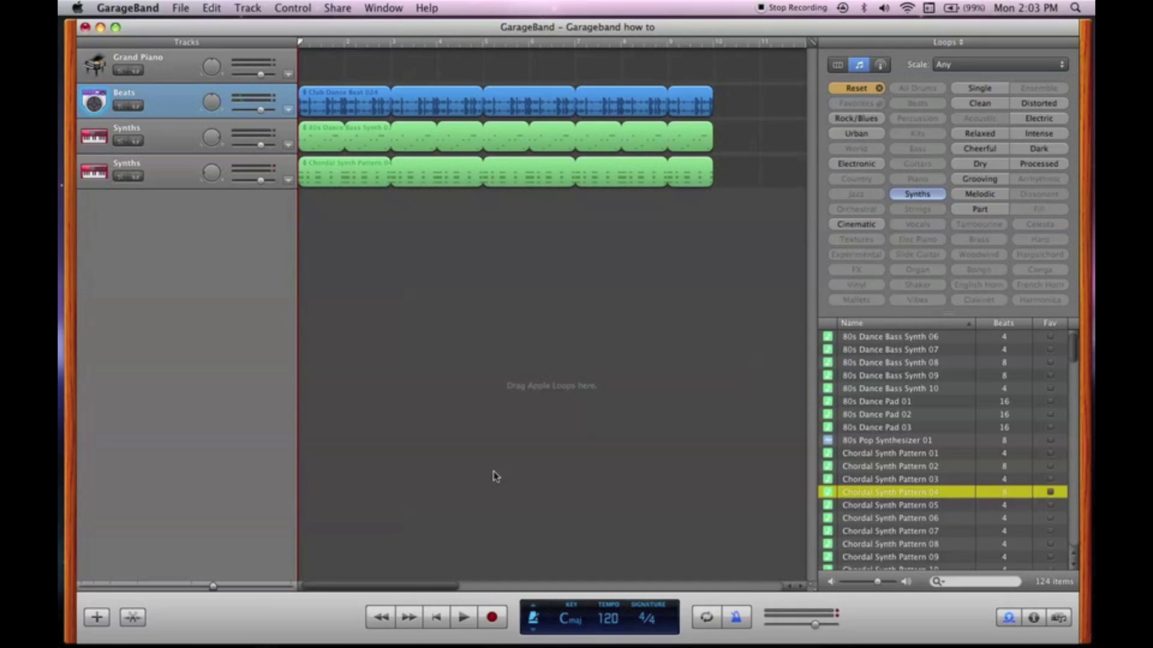
left_click(451, 615)
Step: Select the bass Synths track and turn on its solo
left_click(312, 132)
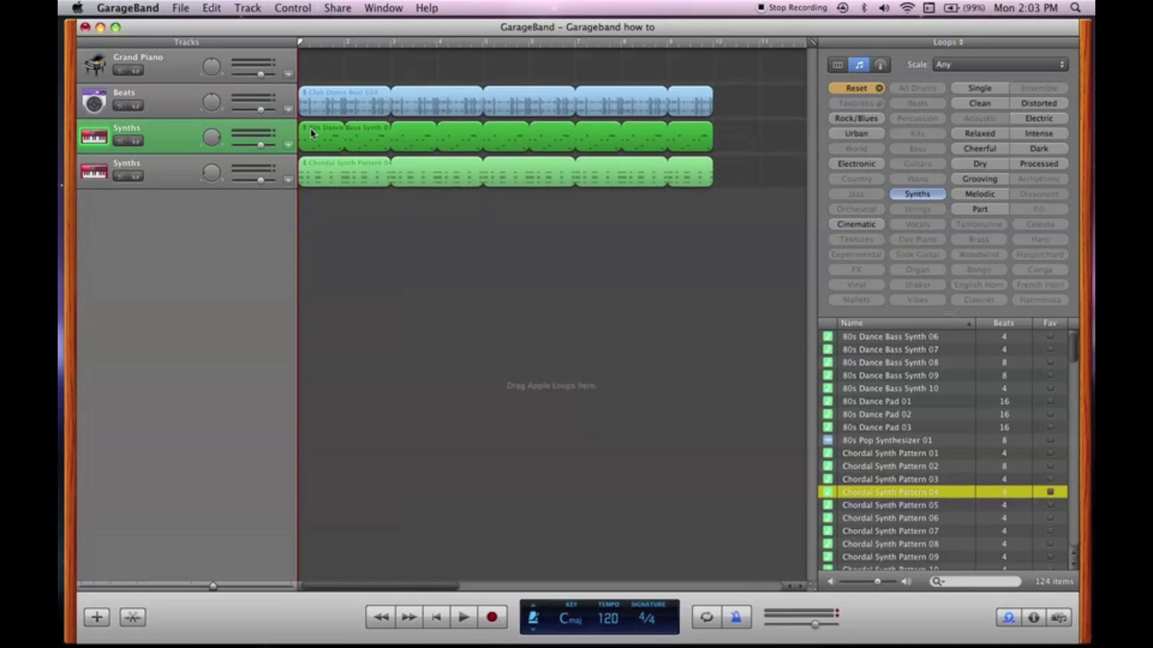
left_click(317, 103)
left_click(321, 130)
left_click(134, 140)
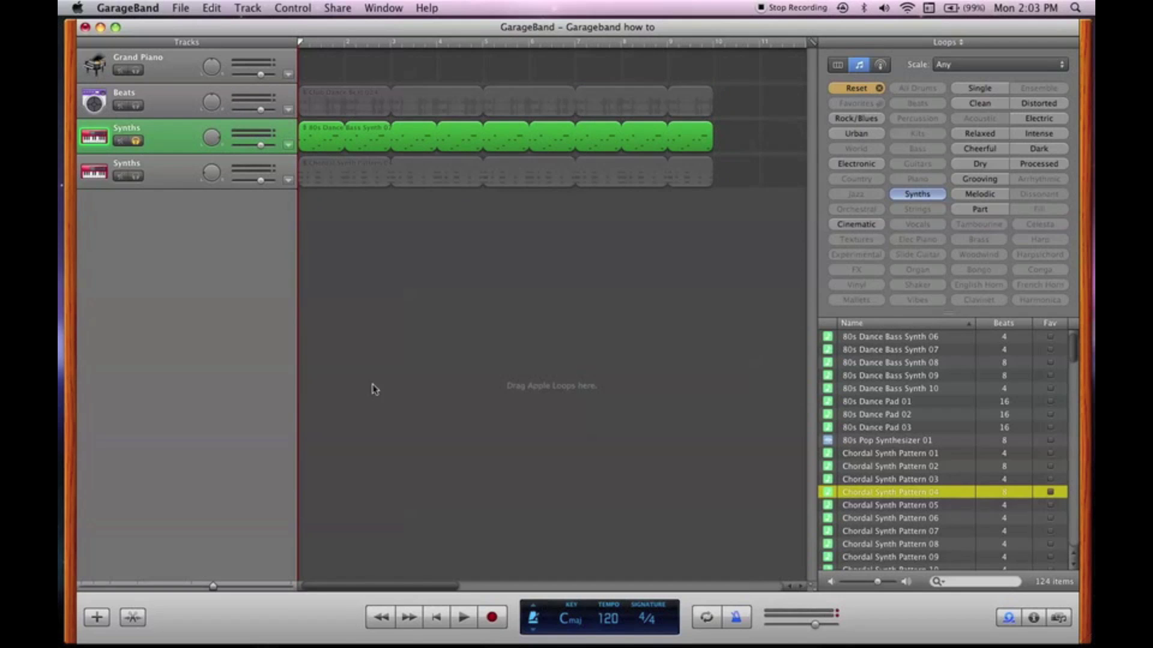
Step: Play and stop the soloed 80s Dance Bass Synth part, then show its instrument info
left_click(463, 619)
left_click(436, 617)
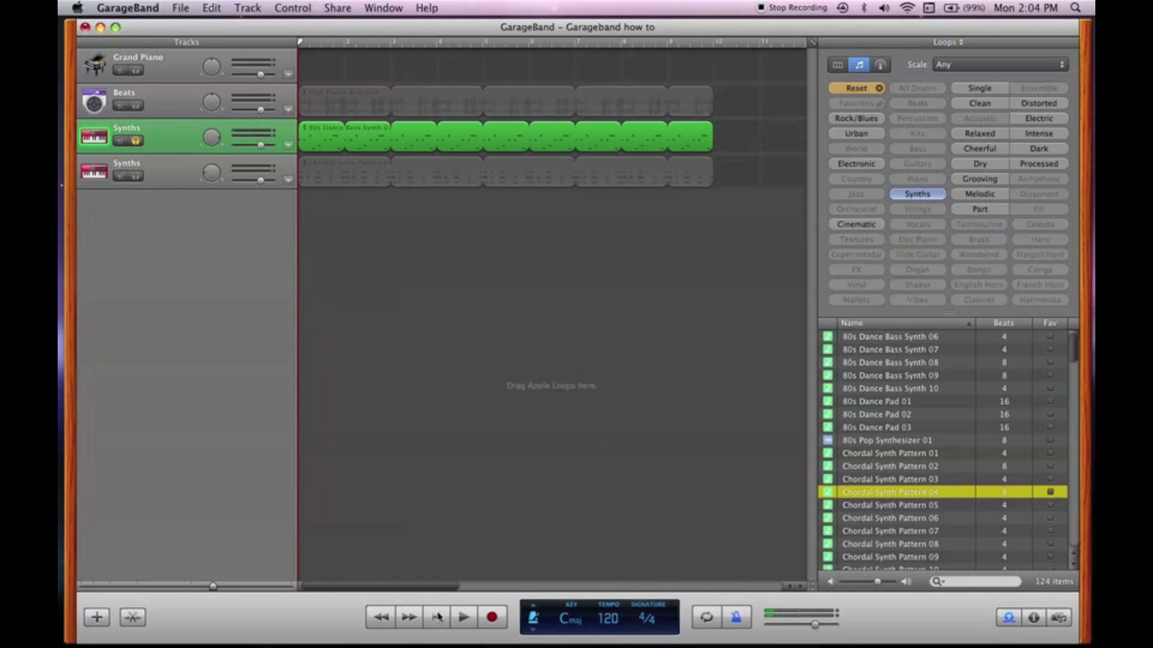
left_click(1043, 618)
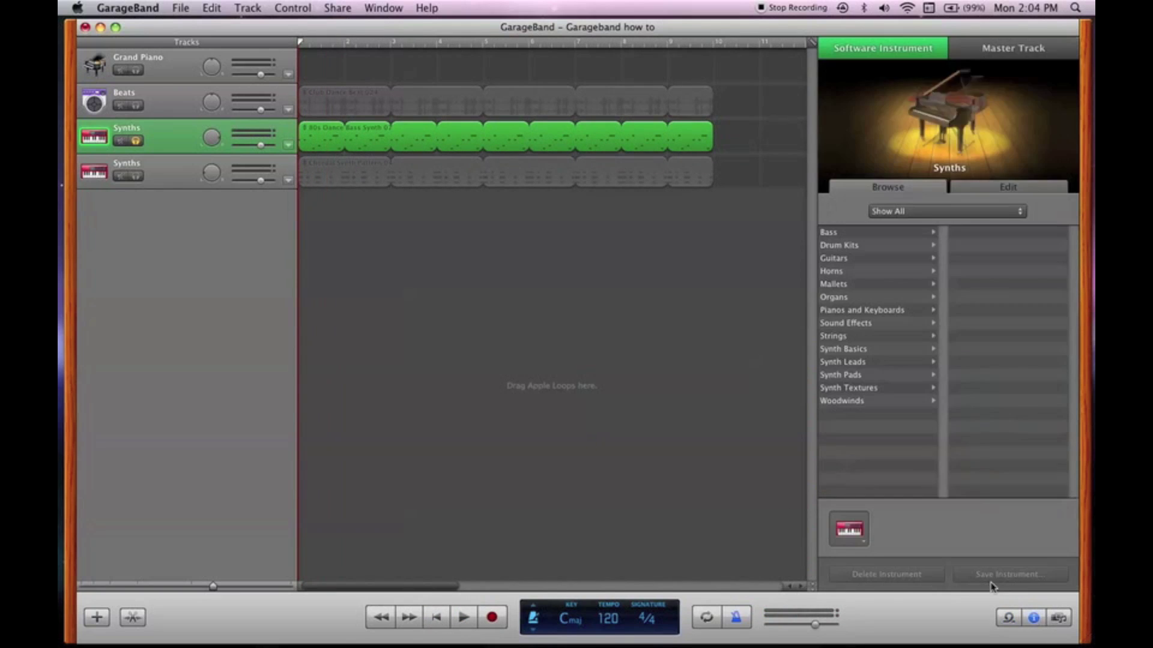
Step: Swap the bass track's instrument to Pianos and Keyboards > Grand Piano, discarding edits
left_click(1010, 619)
left_click(1033, 618)
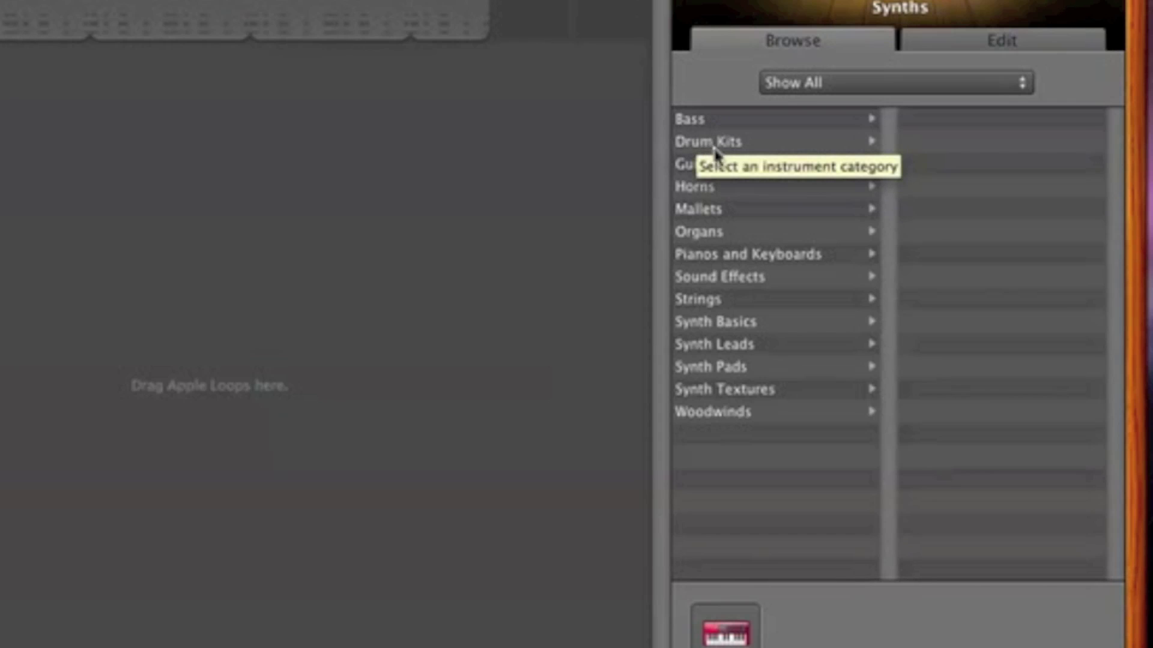
left_click(720, 256)
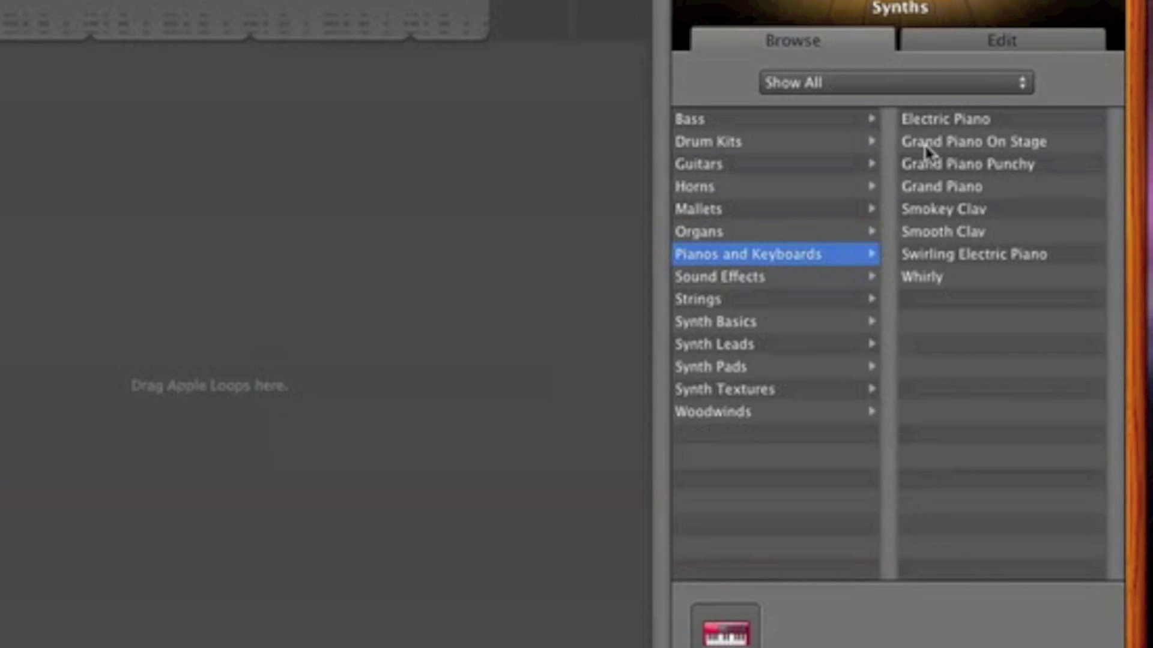
left_click(922, 186)
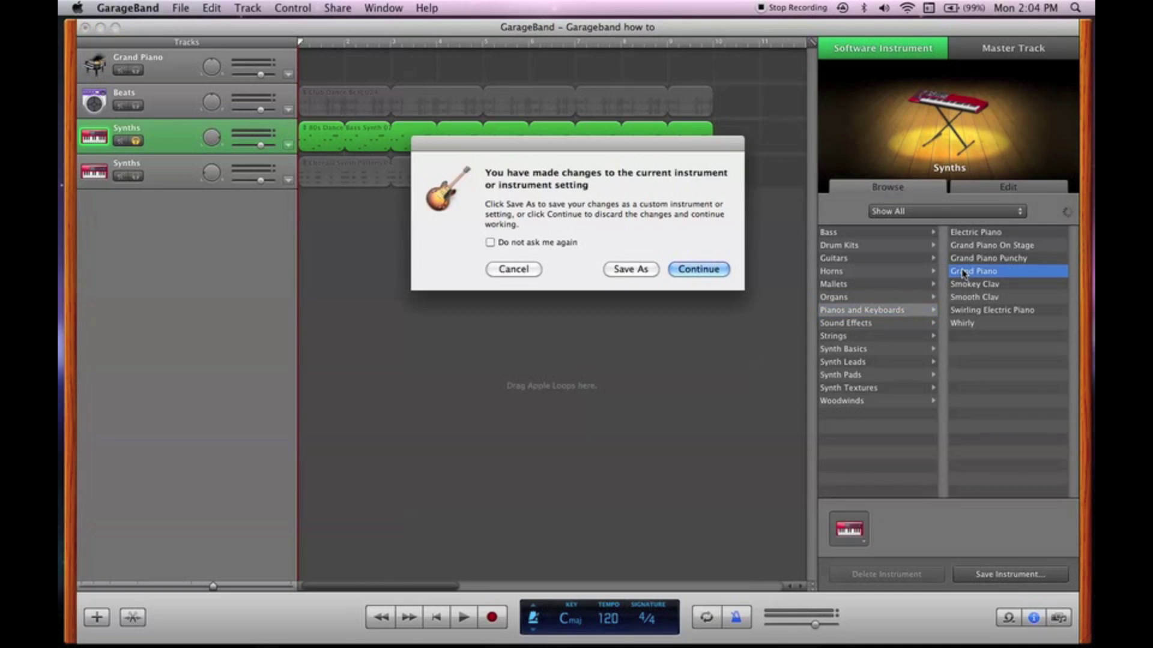
left_click(693, 271)
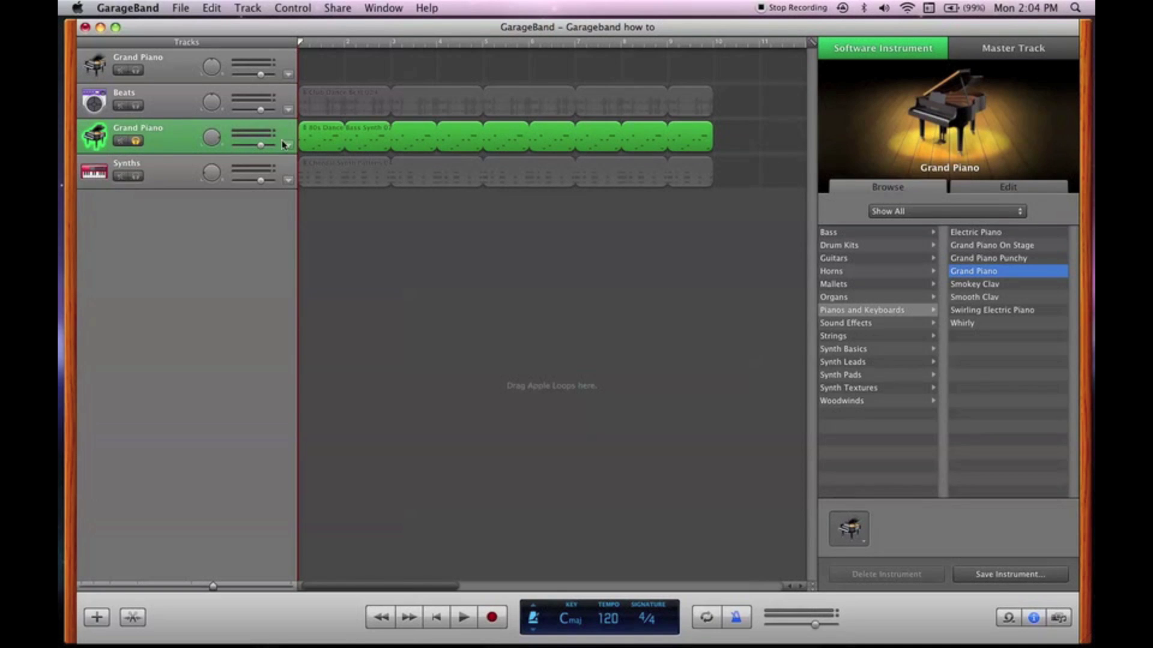
Step: Nudge the Grand Piano track's volume up slightly and play the song to hear it
left_click_drag(265, 150, 272, 150)
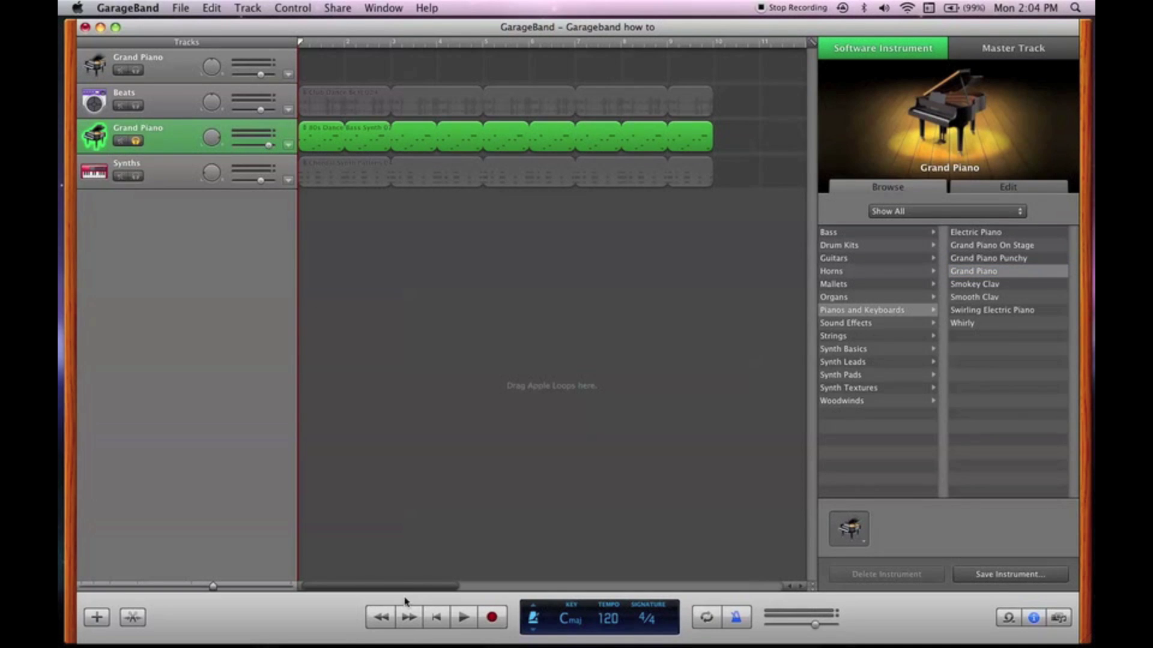
left_click(460, 618)
left_click(457, 618)
Step: Return to the beginning, unsolo the Grand Piano track, and toggle between piano and synth
left_click(436, 618)
left_click(136, 141)
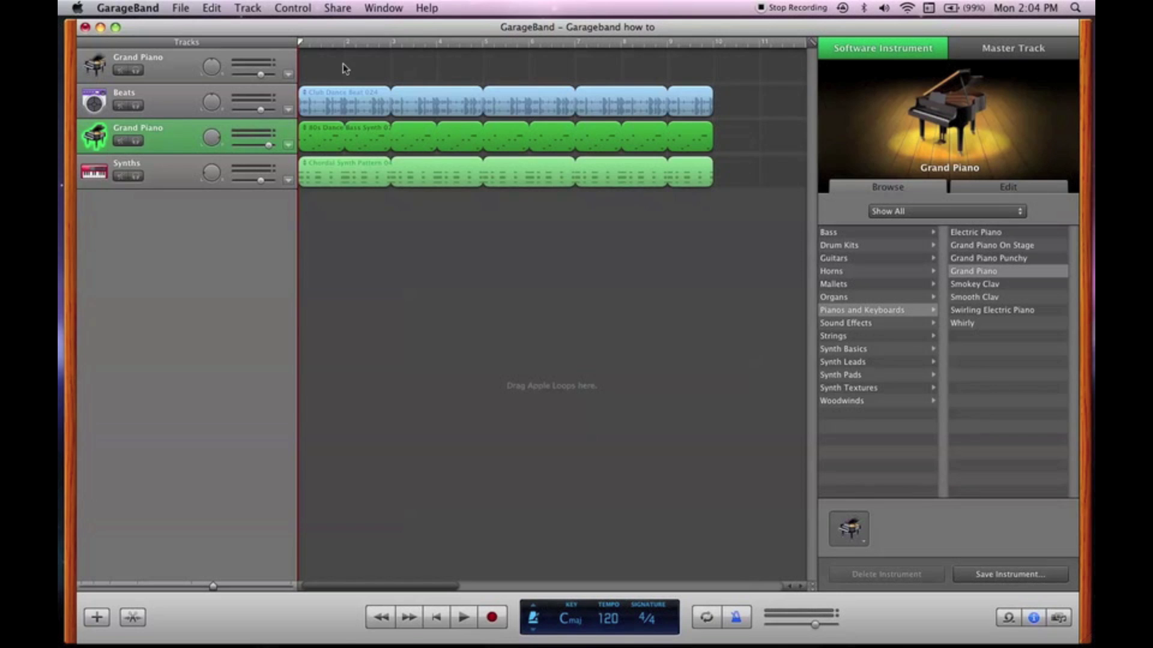
left_click(427, 170)
left_click(425, 147)
left_click(425, 172)
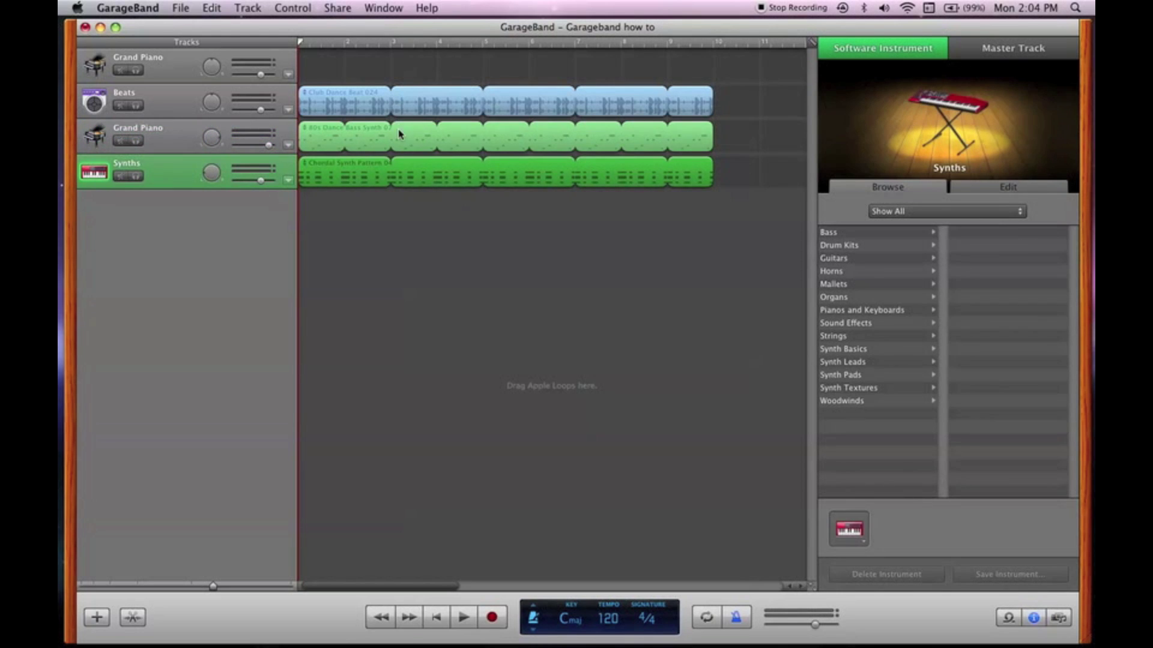
left_click(399, 133)
left_click(397, 174)
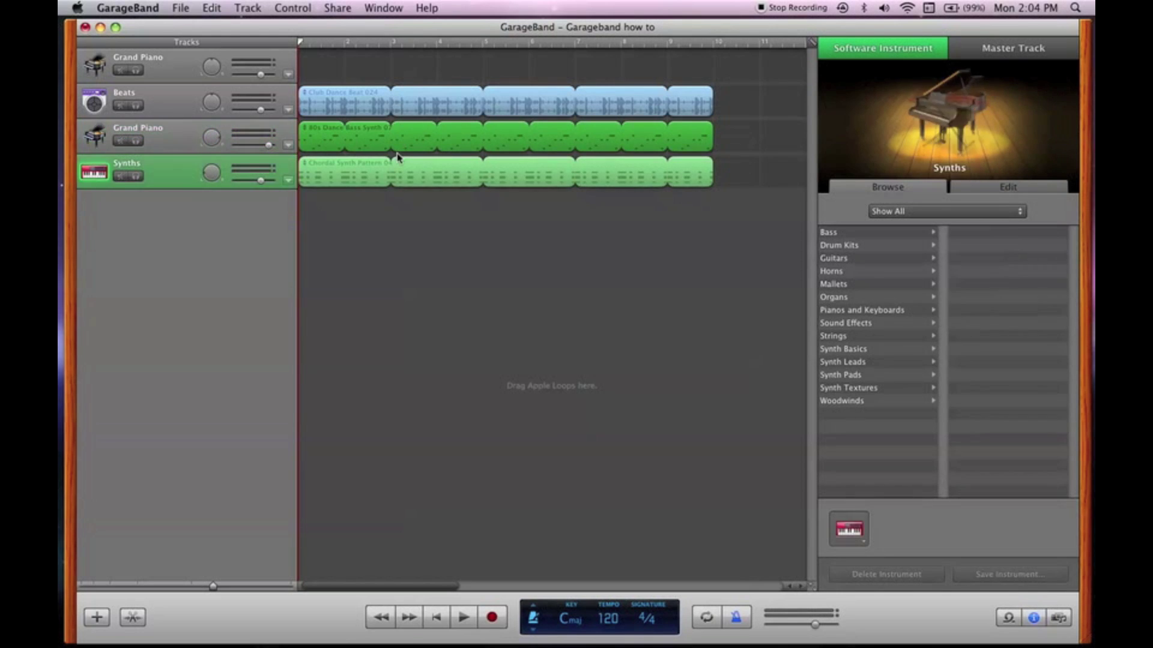
Step: Select the Beats track and briefly solo it, then unsolo it
left_click(380, 100)
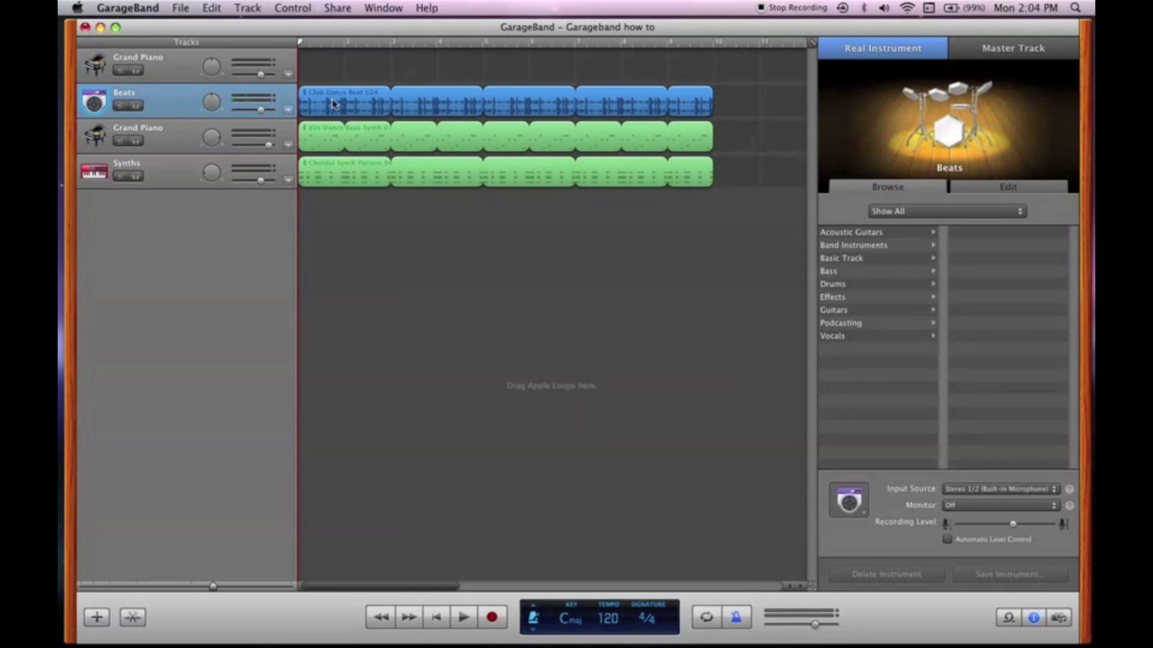
left_click(136, 107)
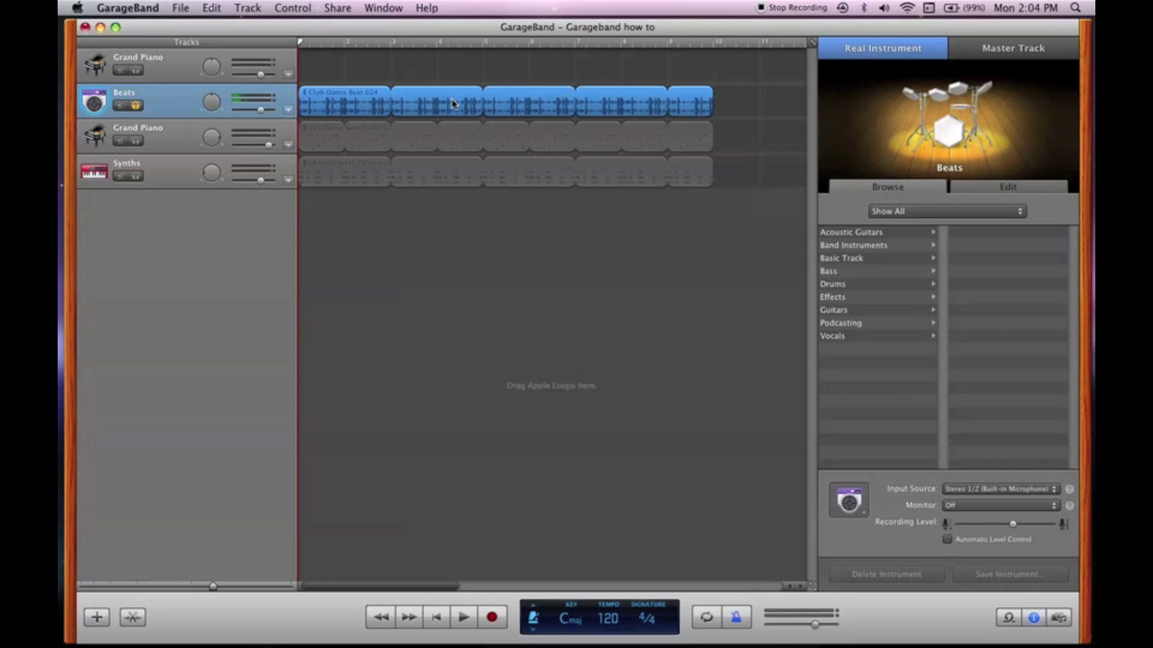
left_click(137, 106)
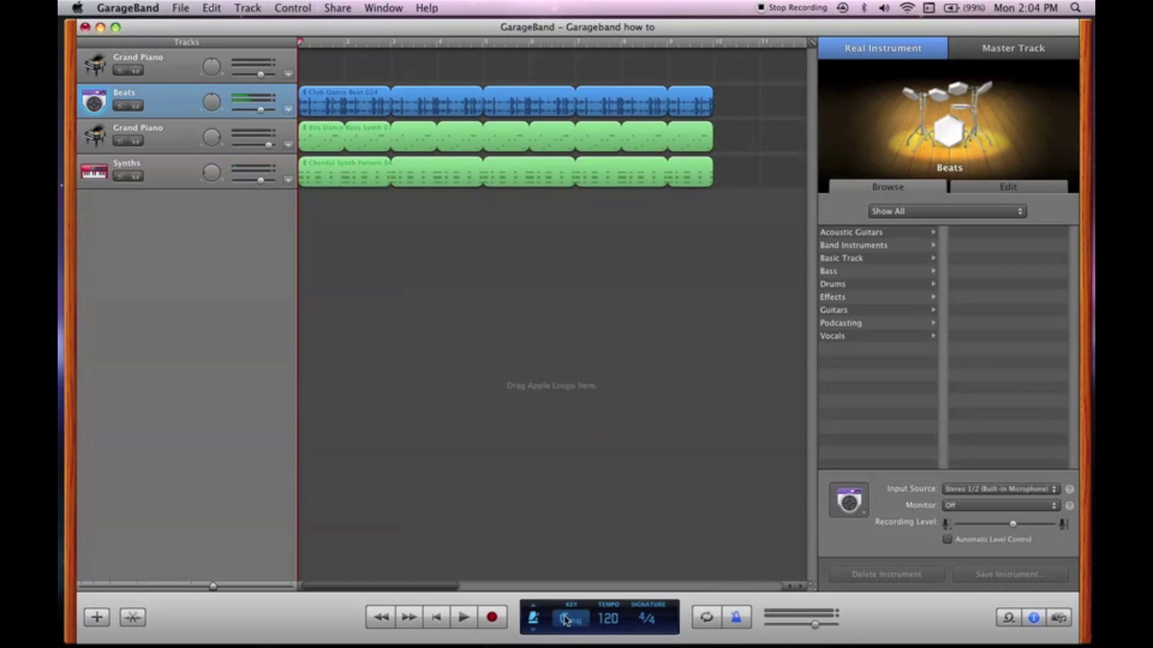
Step: Raise the tempo from 120 to 180, play it back, then solo the Beats track
left_click(451, 618)
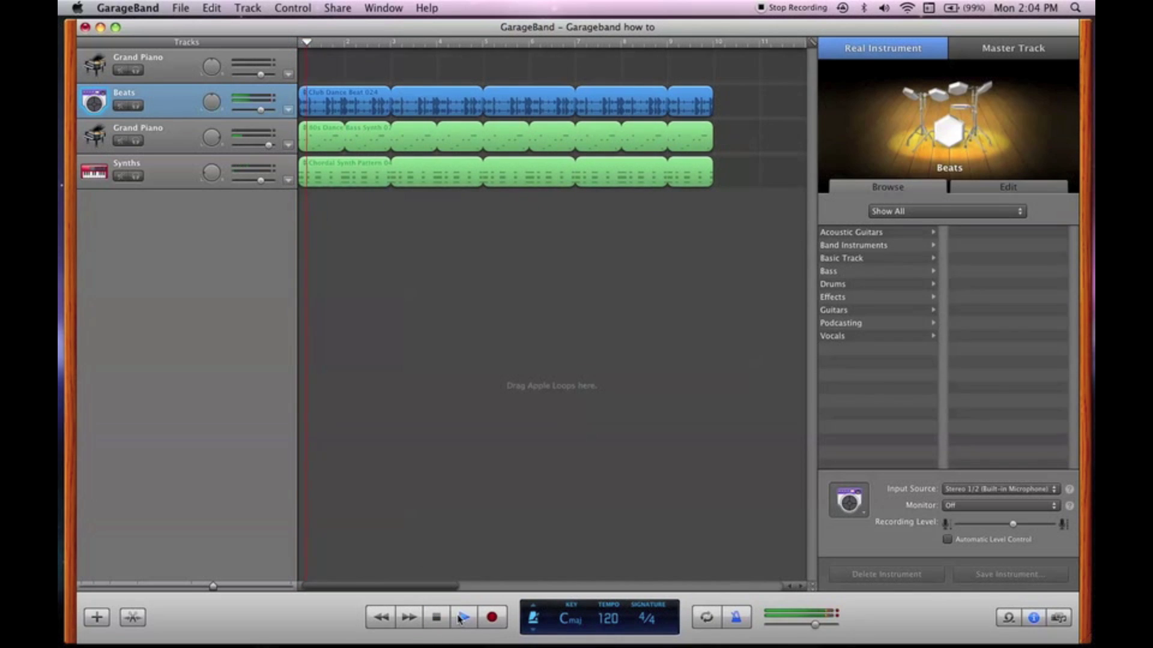
left_click(608, 618)
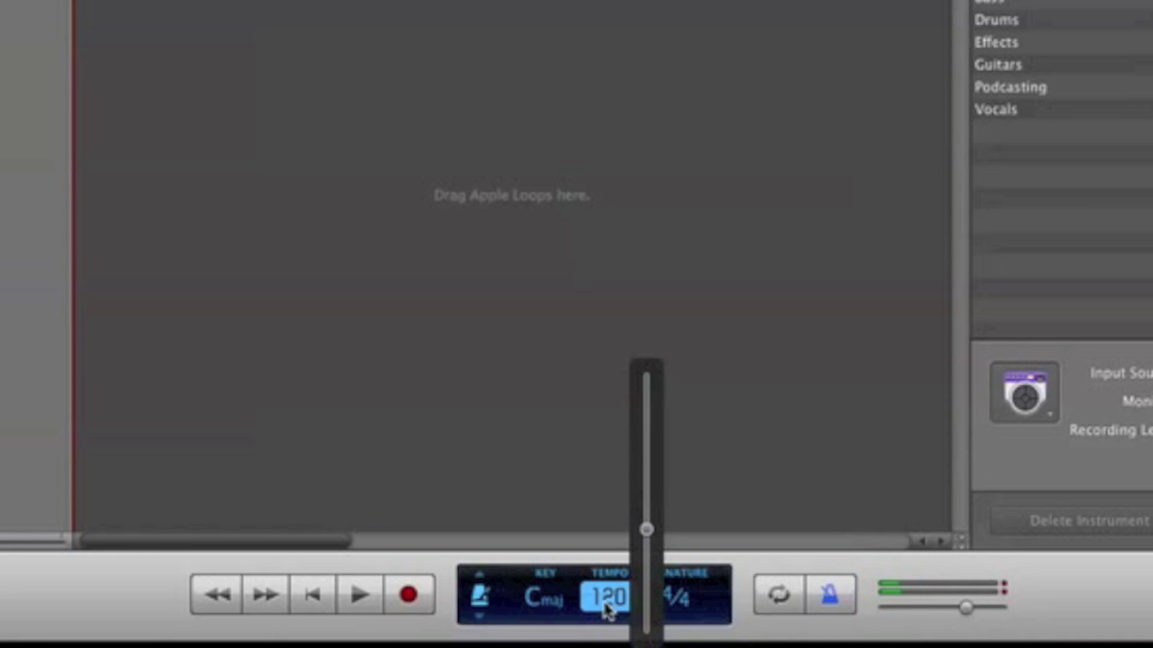
left_click_drag(643, 530, 647, 460)
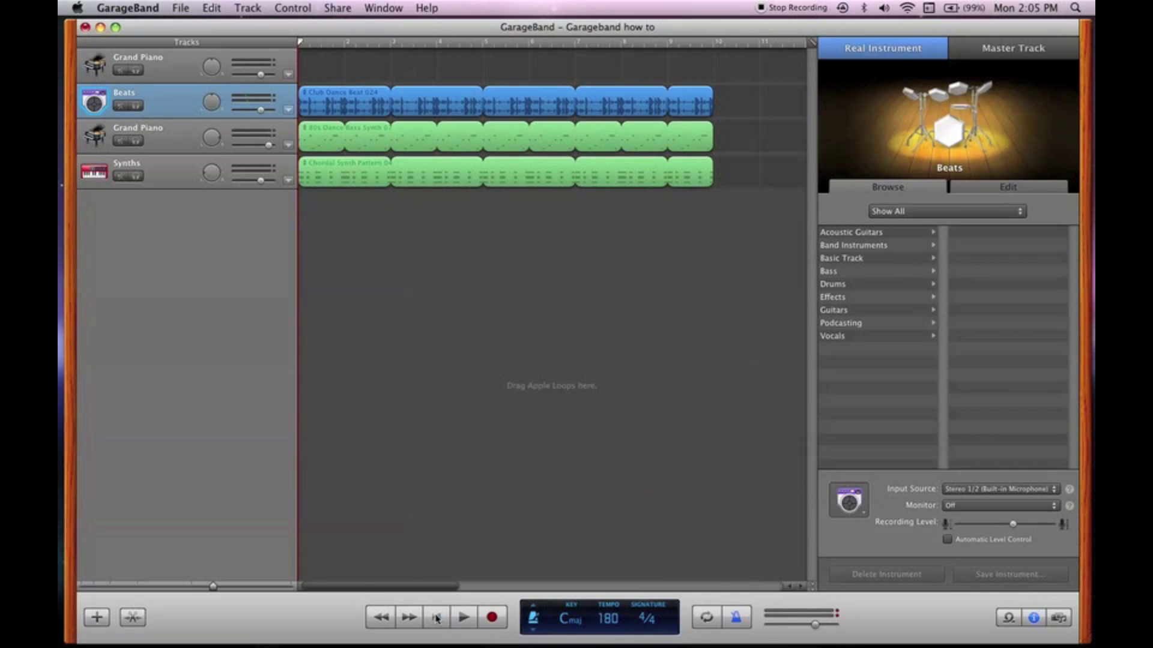
left_click(359, 594)
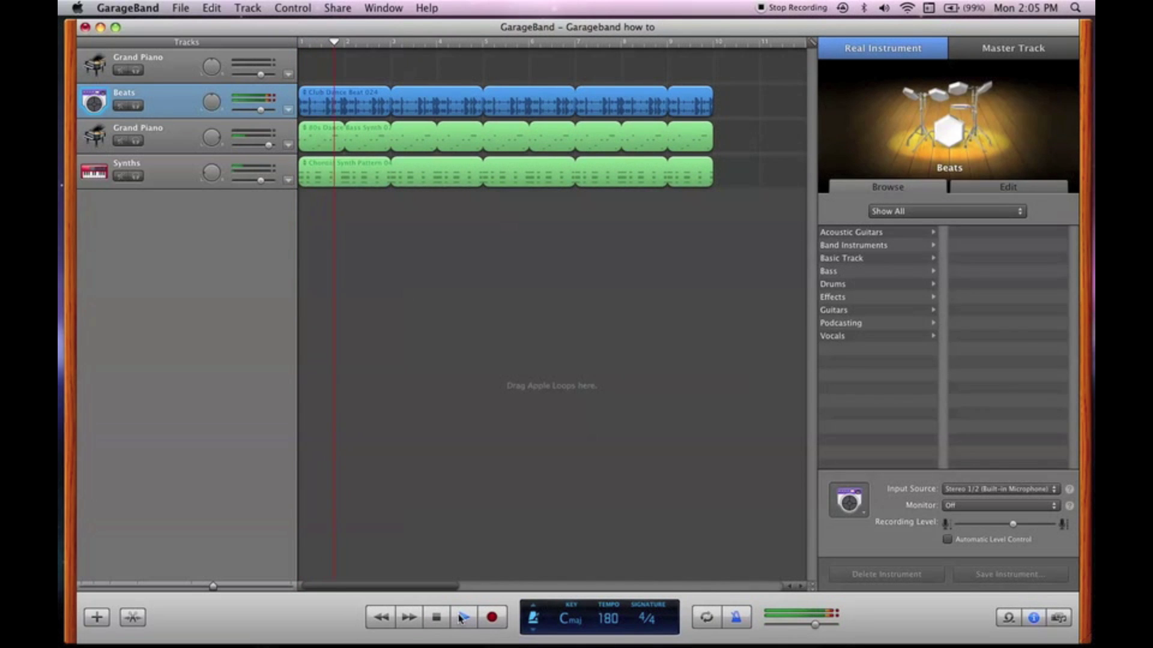
left_click(461, 618)
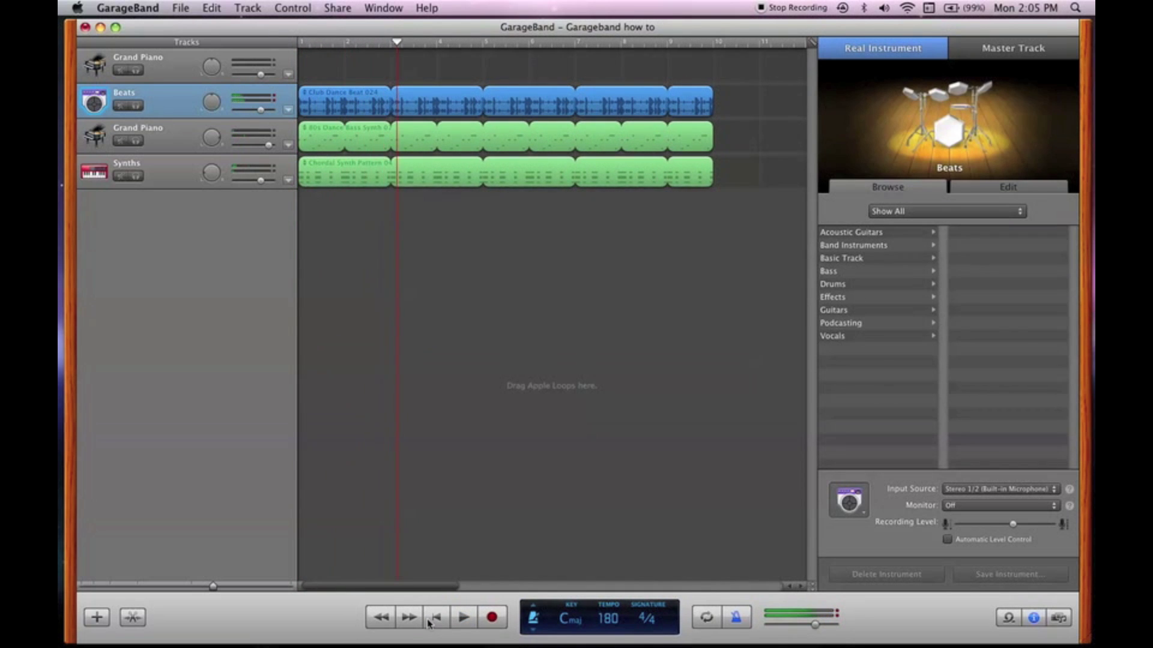
left_click(136, 107)
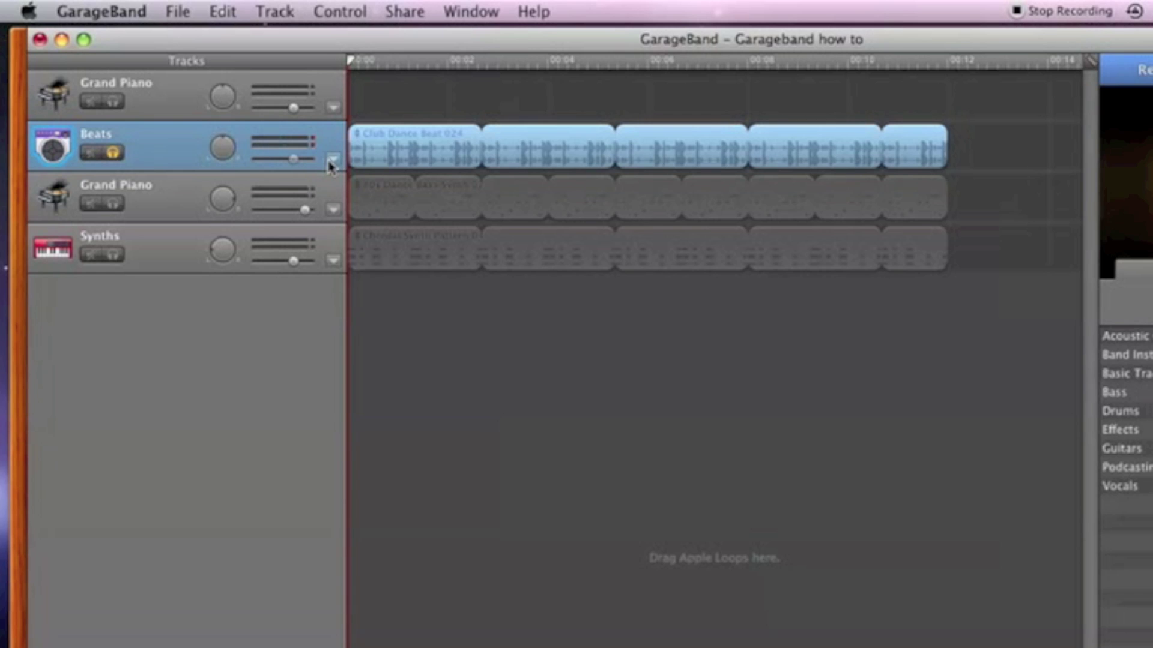
Step: Add a Track Volume point on the Beats automation at about two seconds and preview it
left_click(290, 111)
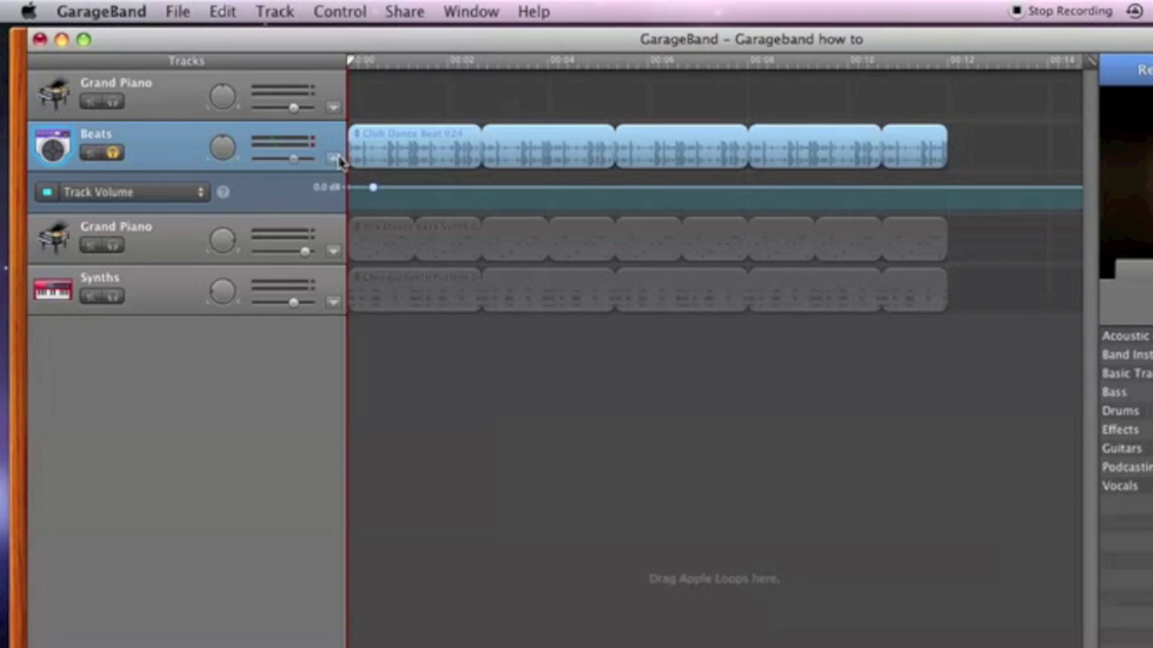
left_click(373, 187)
left_click_drag(370, 191, 912, 216)
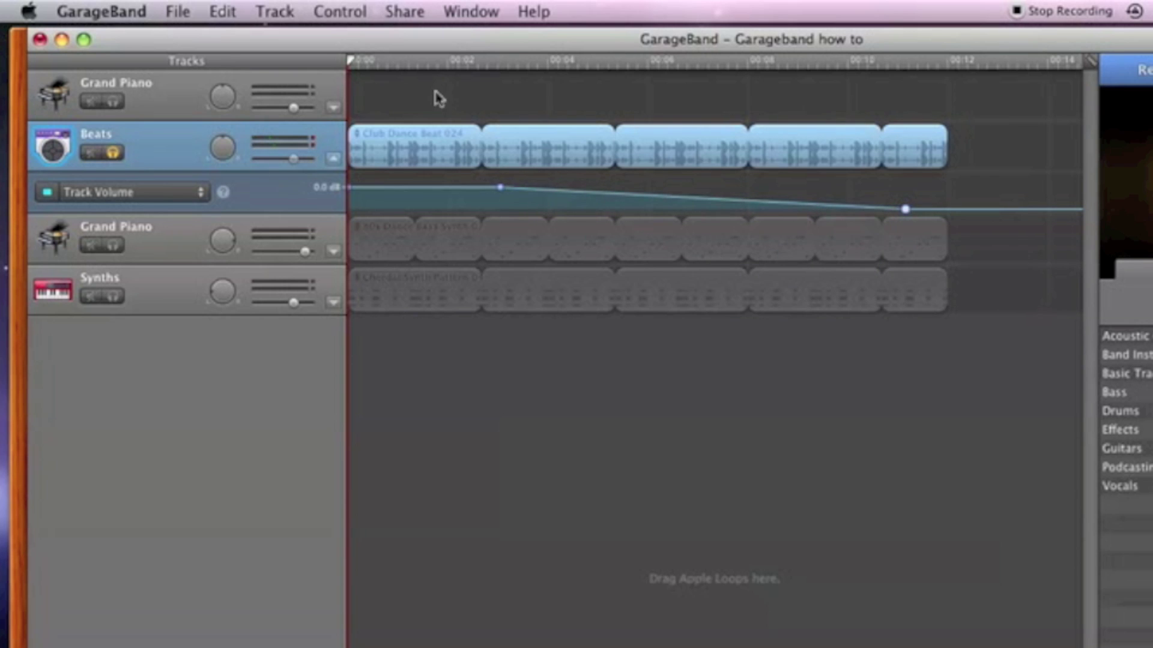
left_click(450, 62)
key("space")
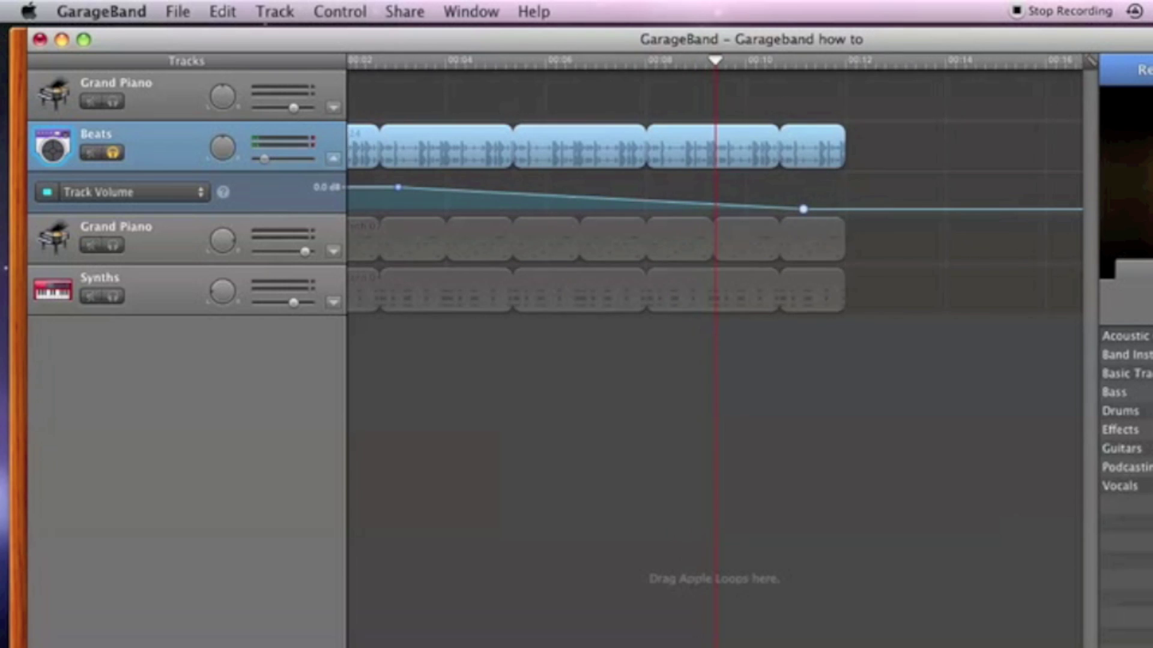
key("Return")
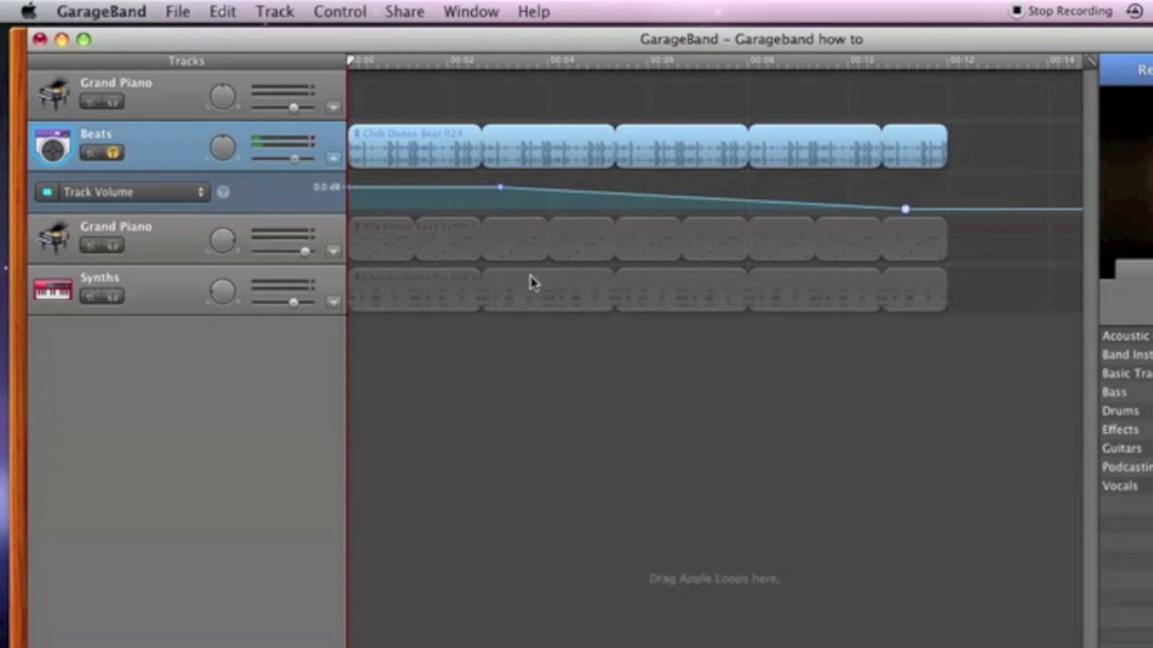
Step: Lower the first volume point and raise the second to form a dip, then disable automation
left_click(501, 189)
left_click_drag(501, 188, 500, 209)
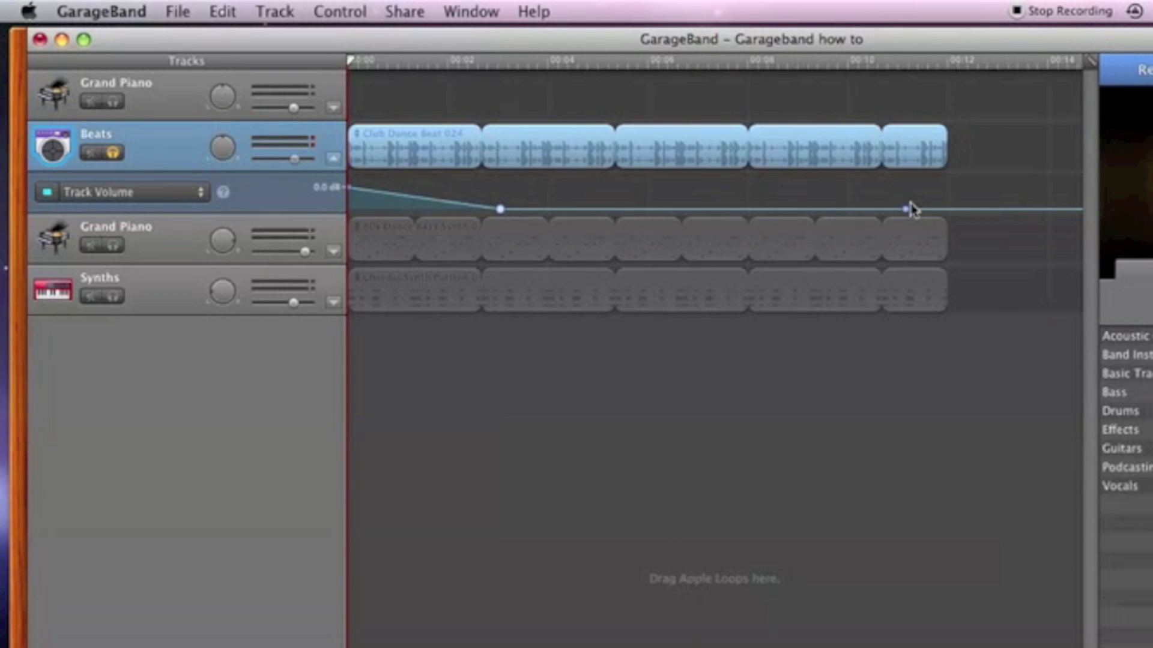
left_click_drag(906, 209, 905, 191)
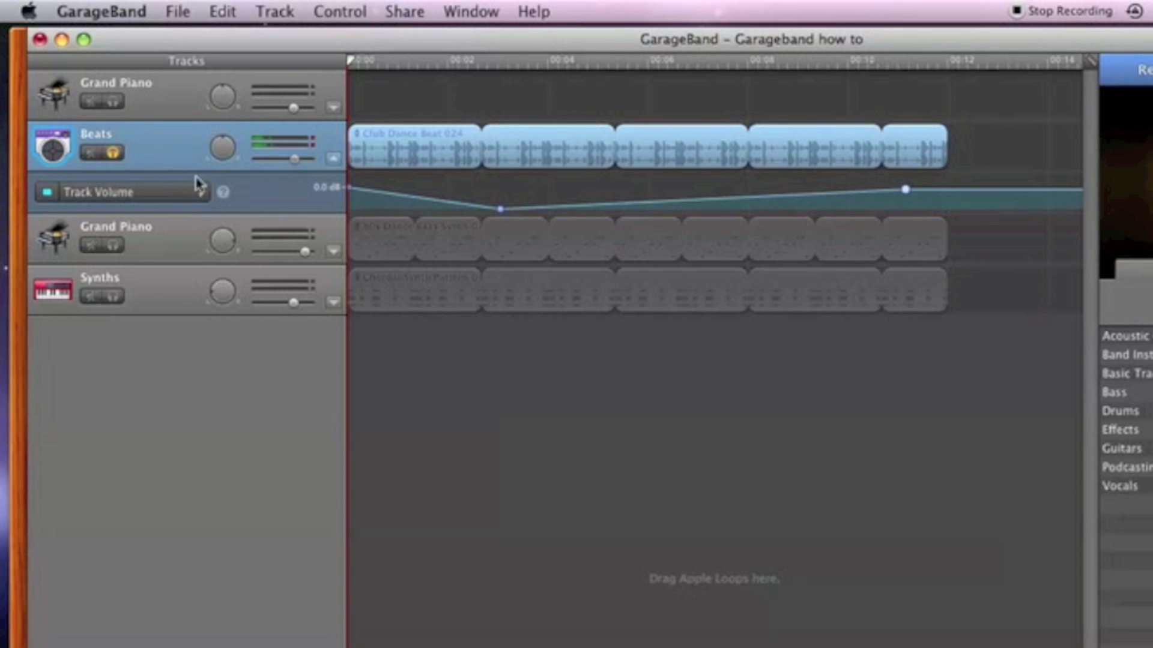
left_click(47, 192)
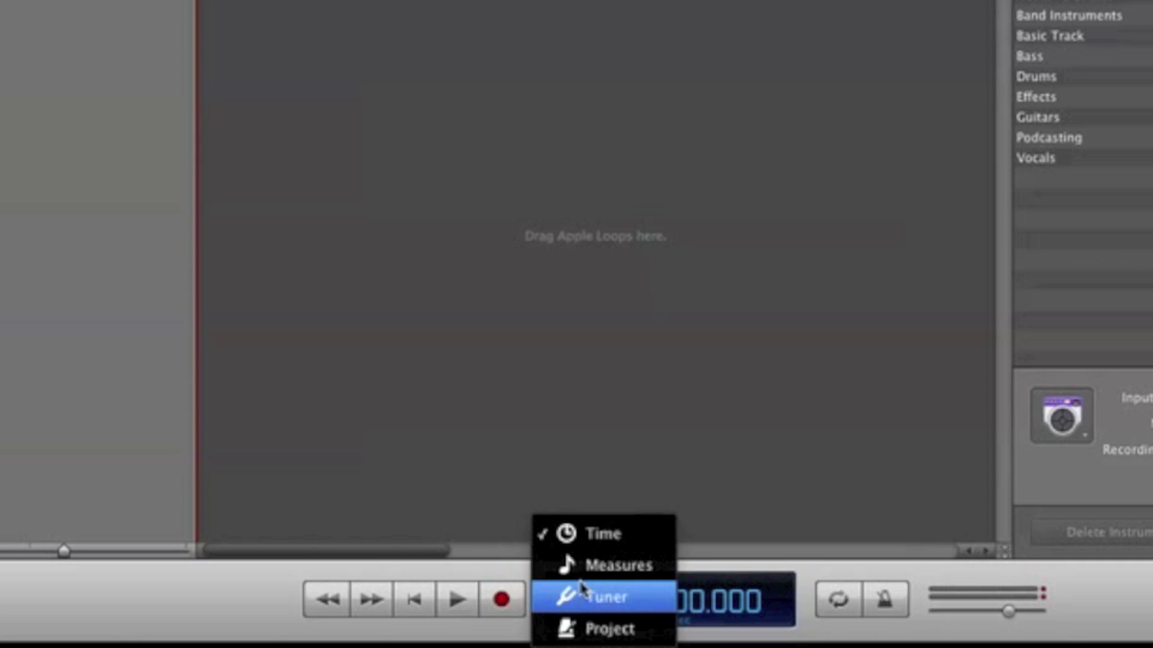
Step: Switch the LCD to Time and place the playhead at exactly 12.000 seconds
left_click(588, 534)
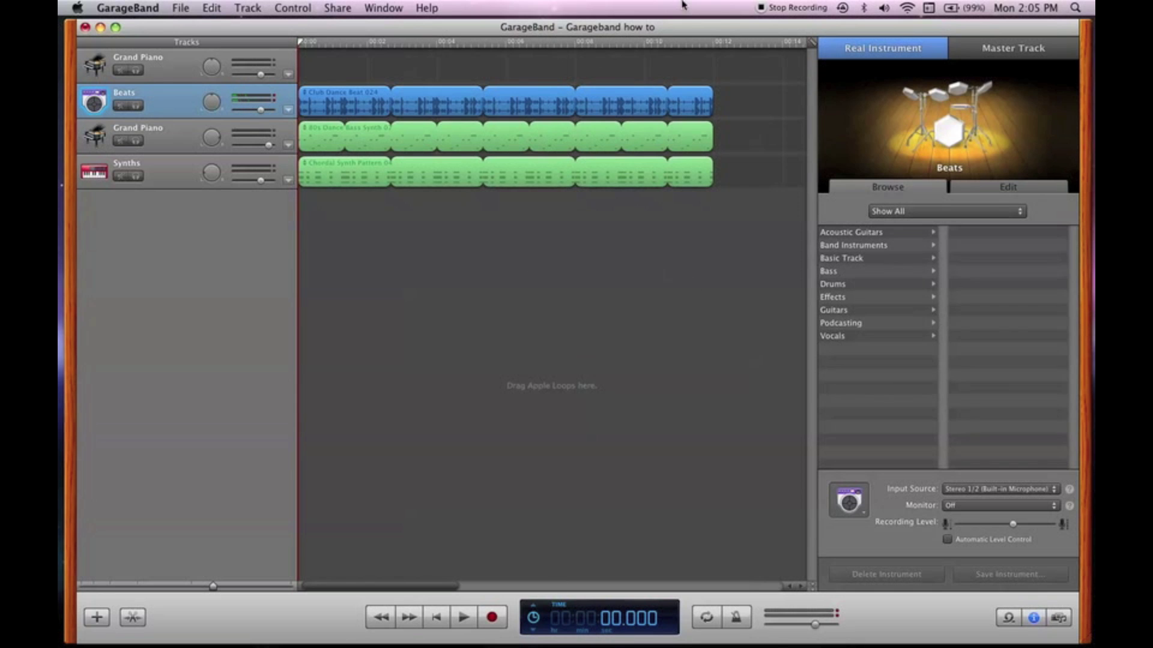
left_click(715, 42)
left_click_drag(715, 44, 710, 43)
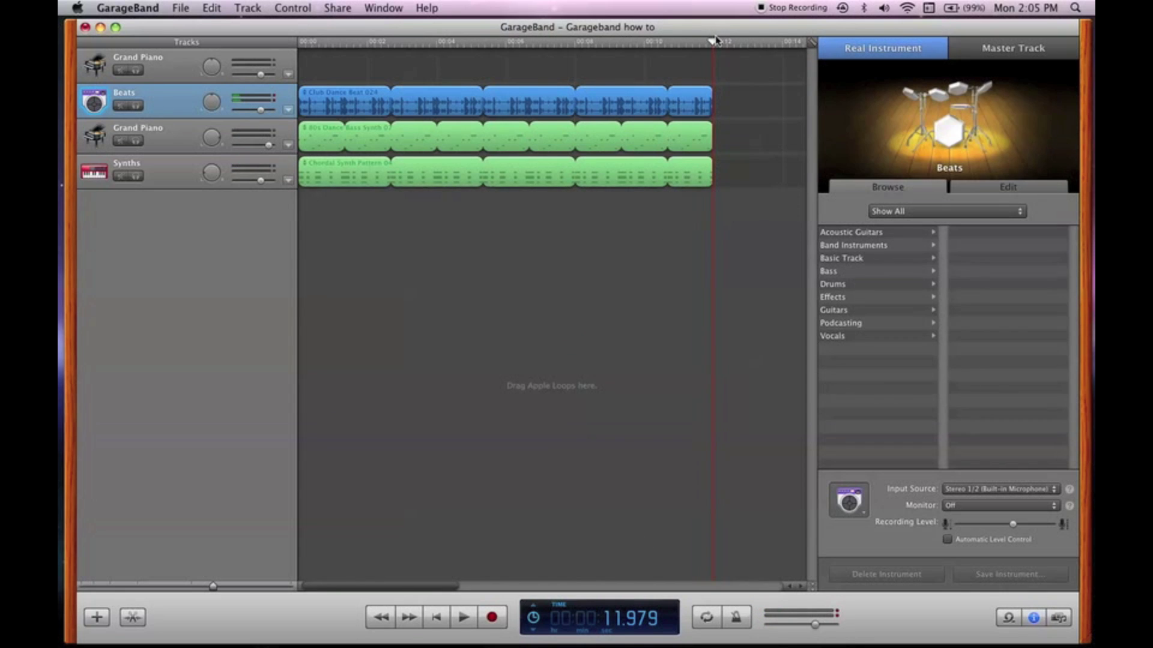
left_click_drag(714, 42, 713, 44)
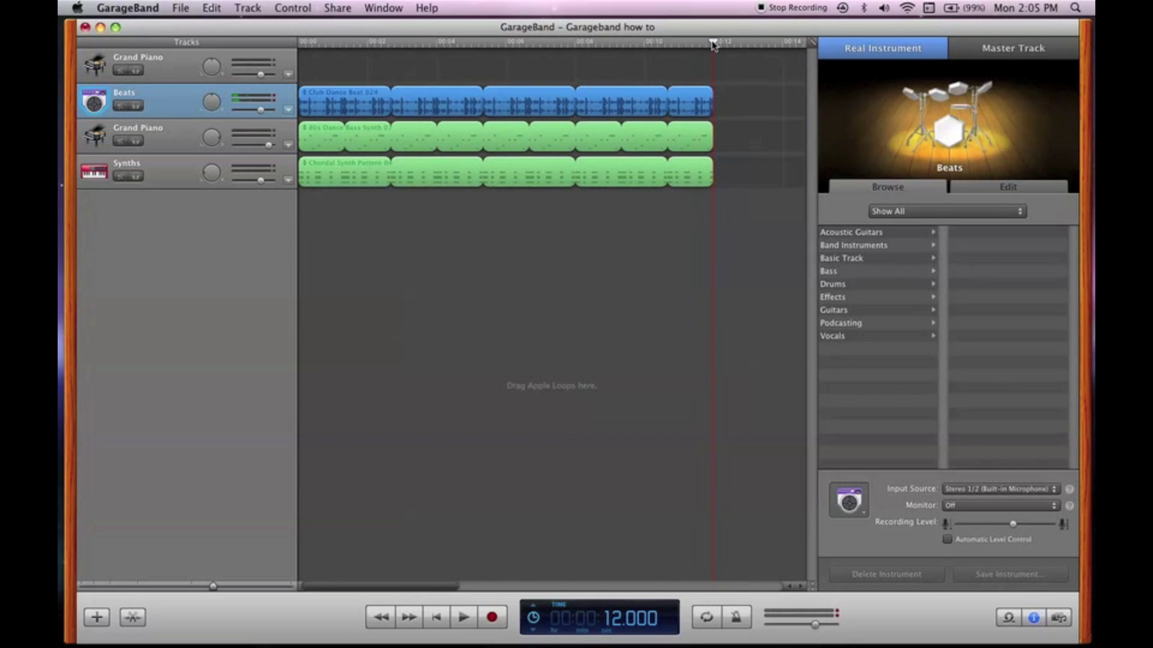